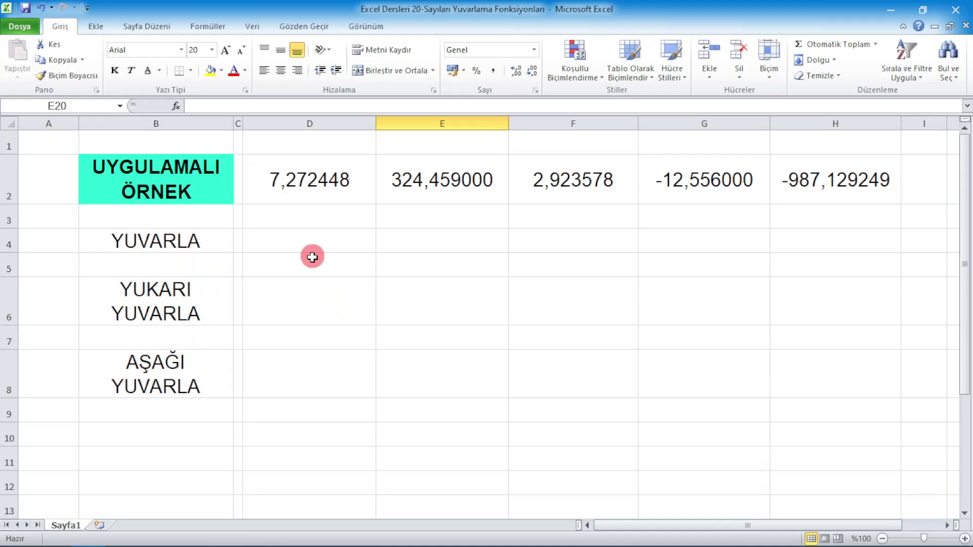
# Step: Inspect the sample numbers in cells D2 through H2
pyautogui.click(293, 183)
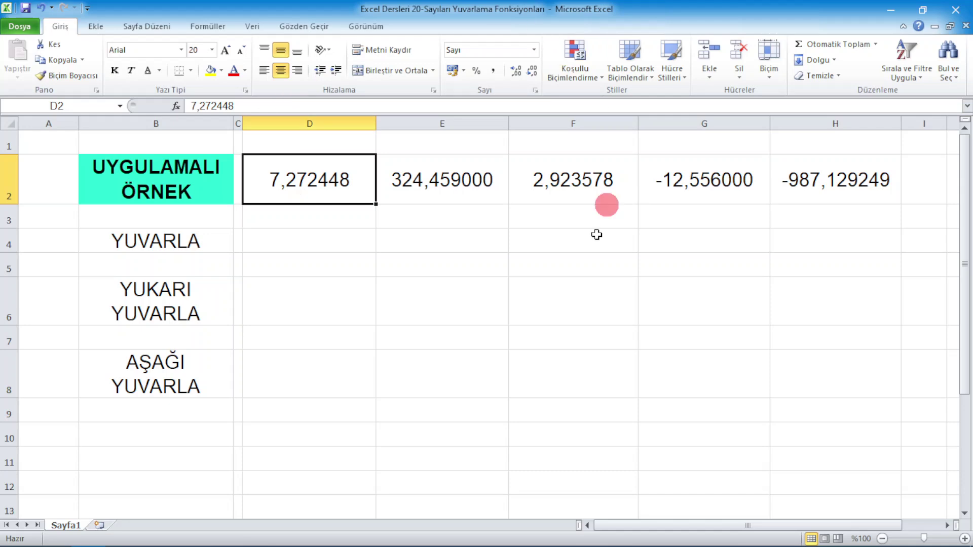
pyautogui.click(441, 192)
pyautogui.click(306, 196)
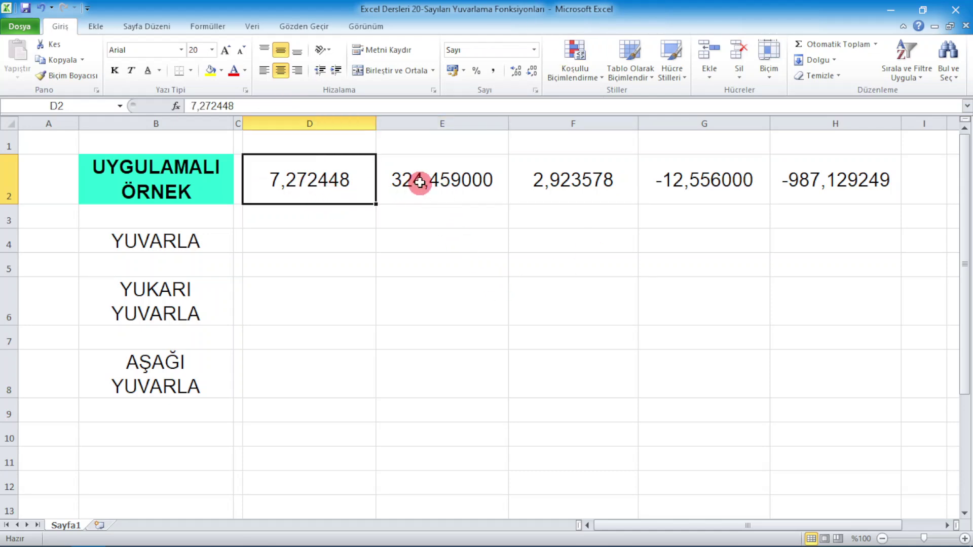
pyautogui.click(451, 193)
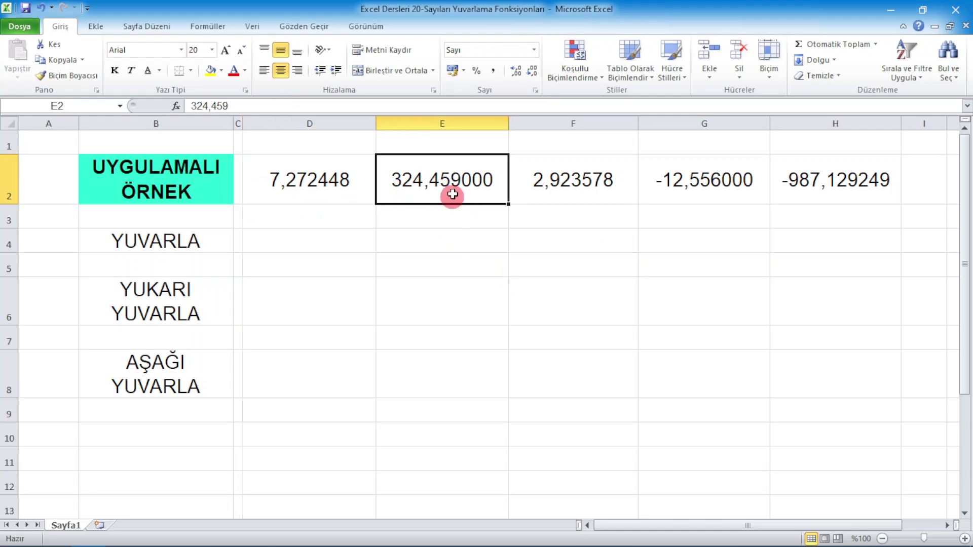
pyautogui.click(585, 189)
pyautogui.click(712, 186)
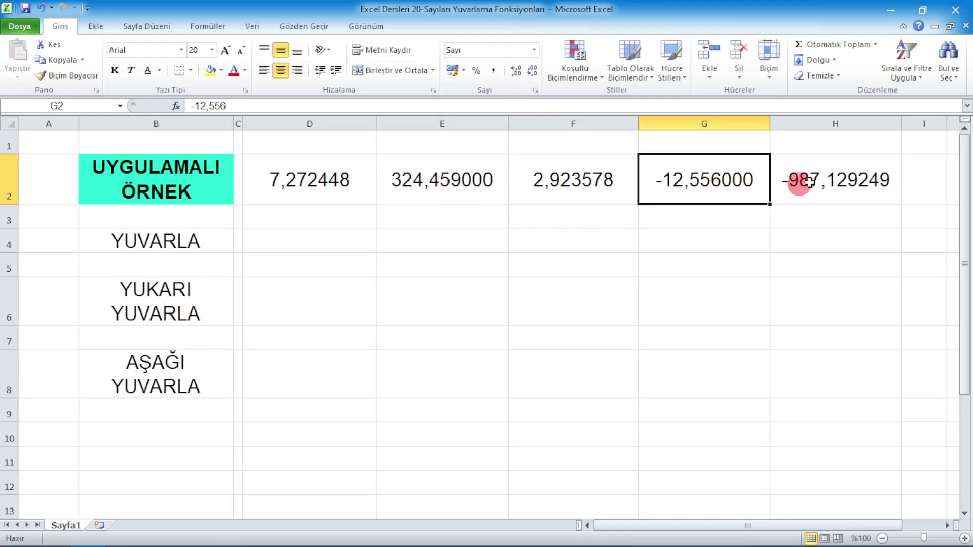
pyautogui.click(844, 179)
pyautogui.click(650, 183)
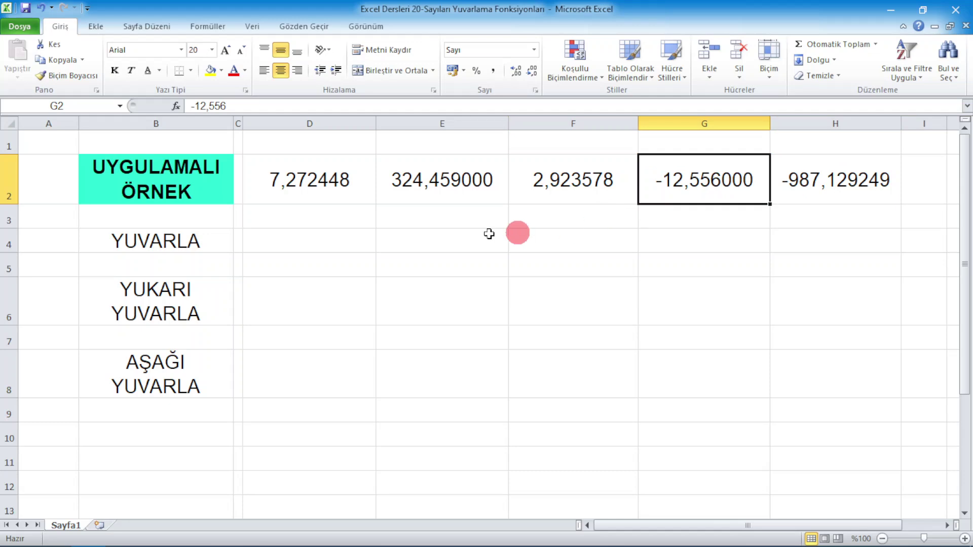
# Step: Review the YUVARLA, YUKARI YUVARLA and AŞAĞI YUVARLA row labels and select D4
pyautogui.click(309, 246)
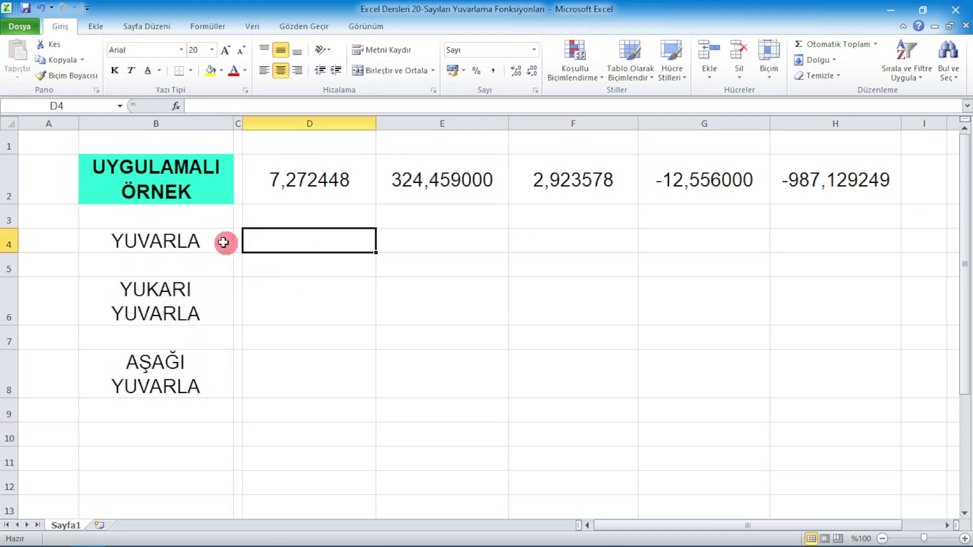
pyautogui.click(195, 238)
pyautogui.click(282, 241)
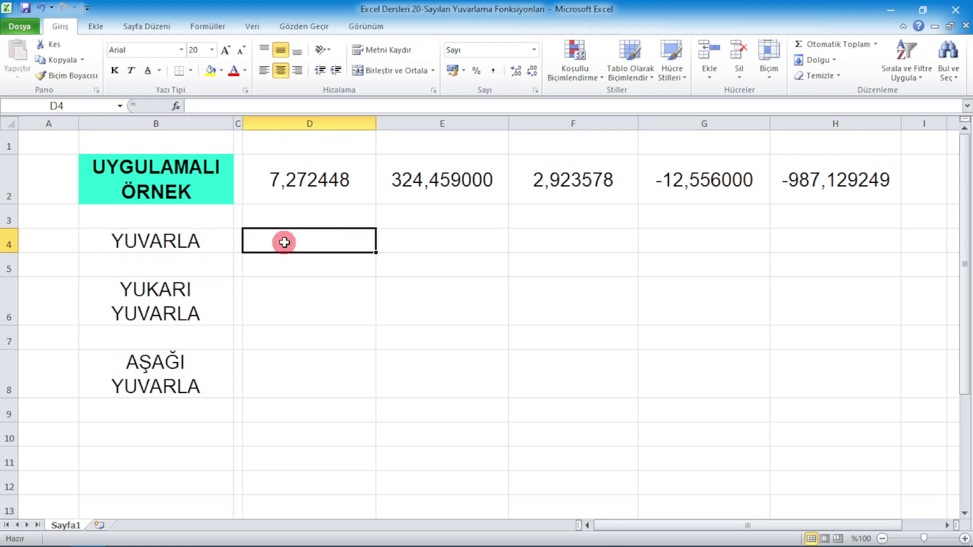
pyautogui.click(160, 307)
pyautogui.click(170, 363)
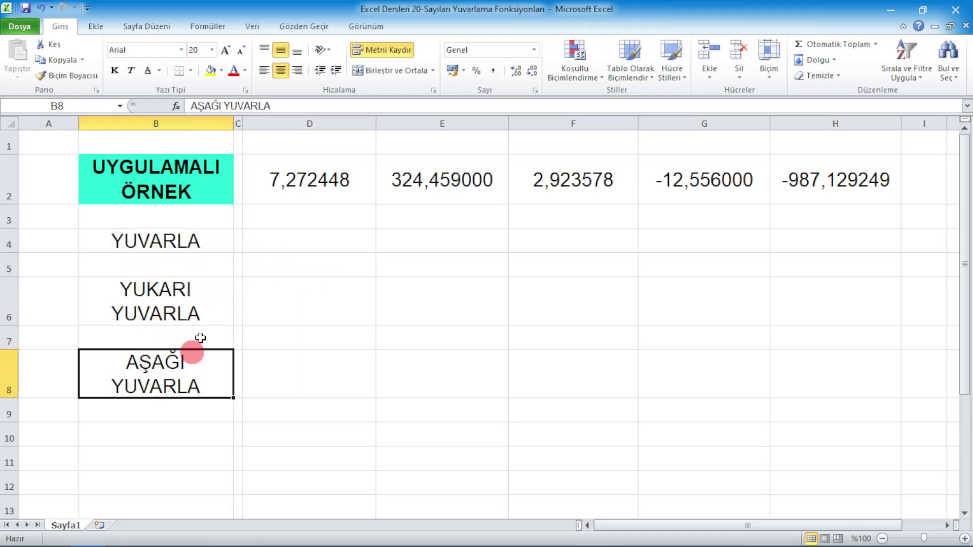
pyautogui.click(274, 243)
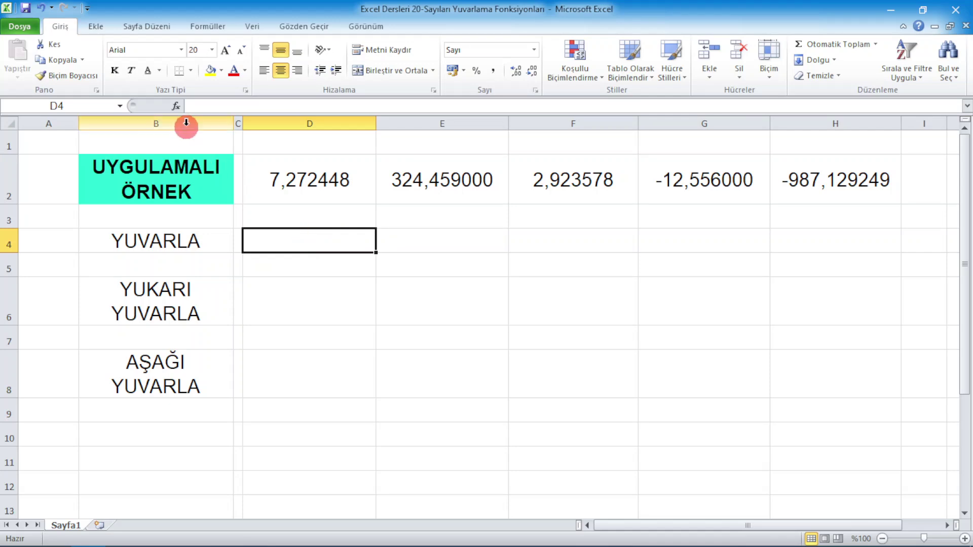
# Step: Insert the YUVARLA function into D4 through the function search
pyautogui.click(176, 107)
pyautogui.click(343, 336)
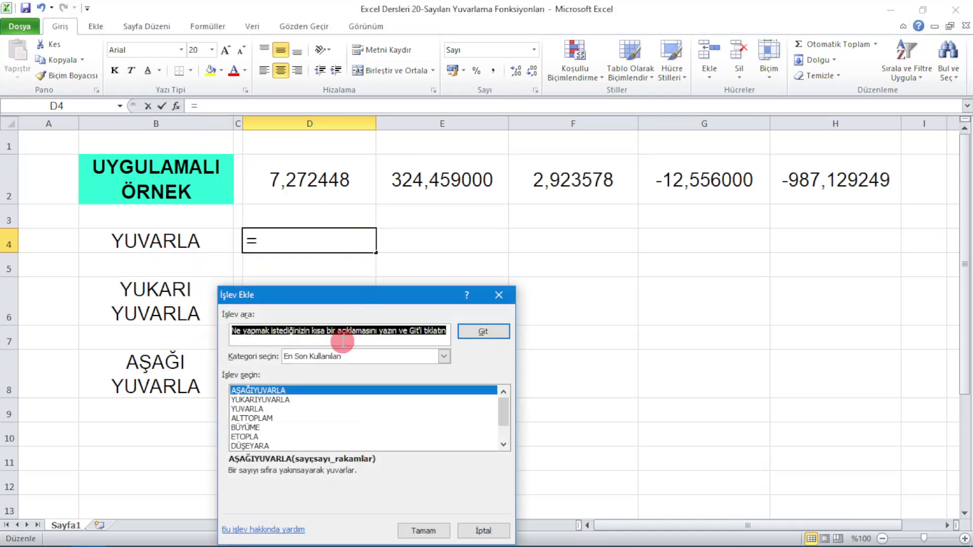
pyautogui.write('YUVARLA')
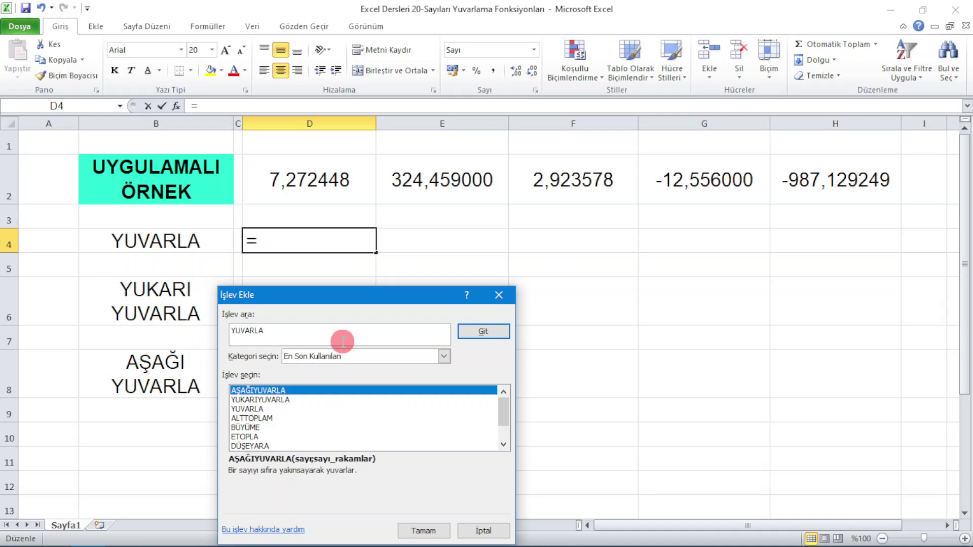
pyautogui.click(479, 332)
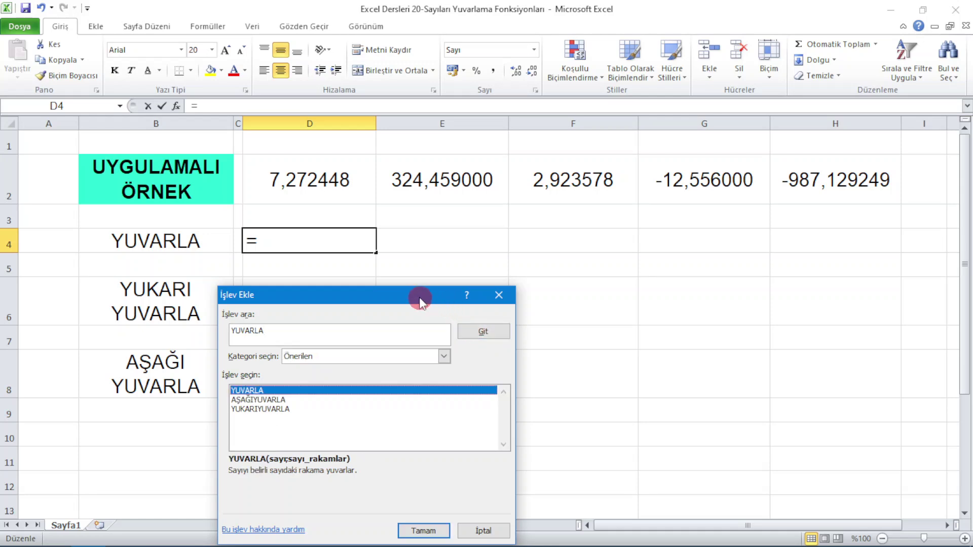
pyautogui.moveTo(419, 297); pyautogui.dragTo(506, 202)
pyautogui.click(357, 298)
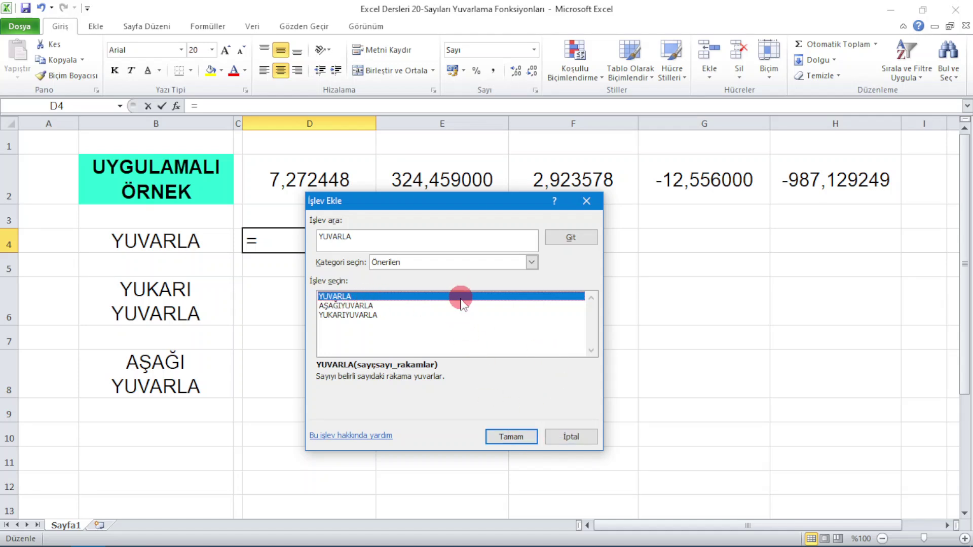
pyautogui.click(500, 437)
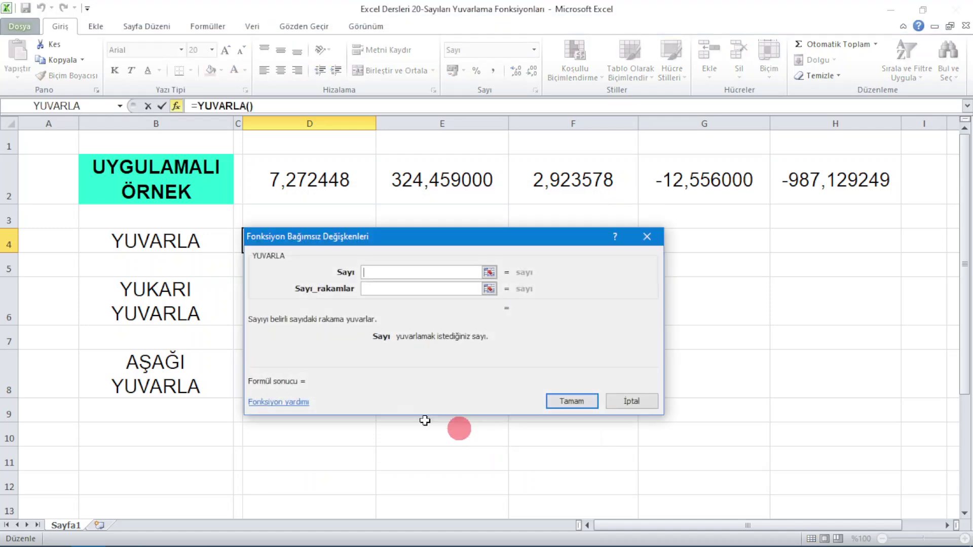
# Step: Set YUVARLA's Sayı to D2 and Sayı_rakamlar to 2, giving =YUVARLA(D2;2) = 7,27
pyautogui.moveTo(408, 243); pyautogui.dragTo(381, 265)
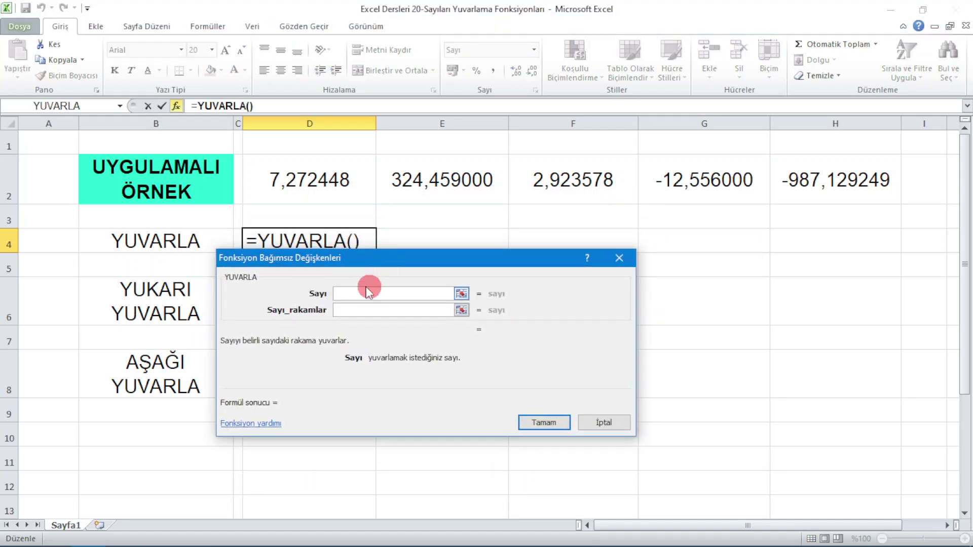
pyautogui.moveTo(372, 264); pyautogui.dragTo(382, 300)
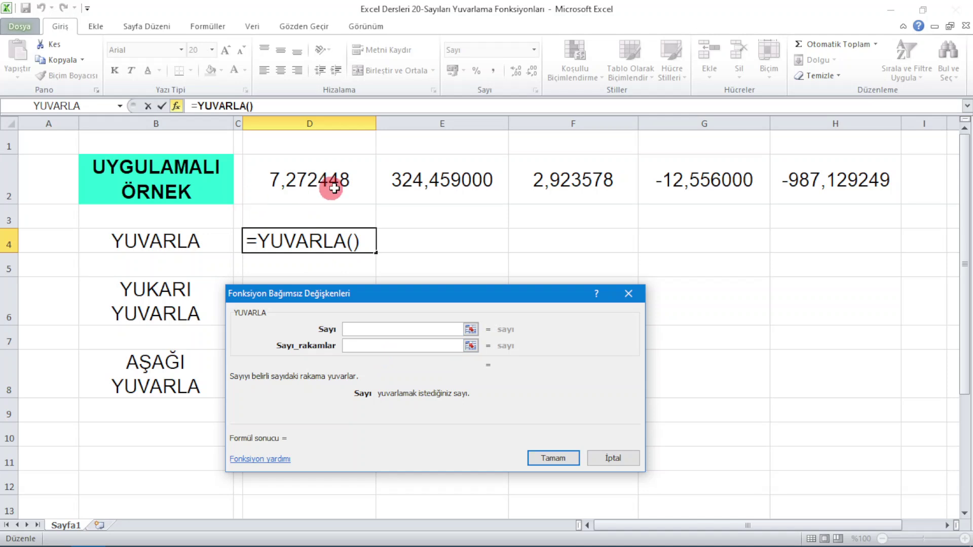
pyautogui.click(322, 183)
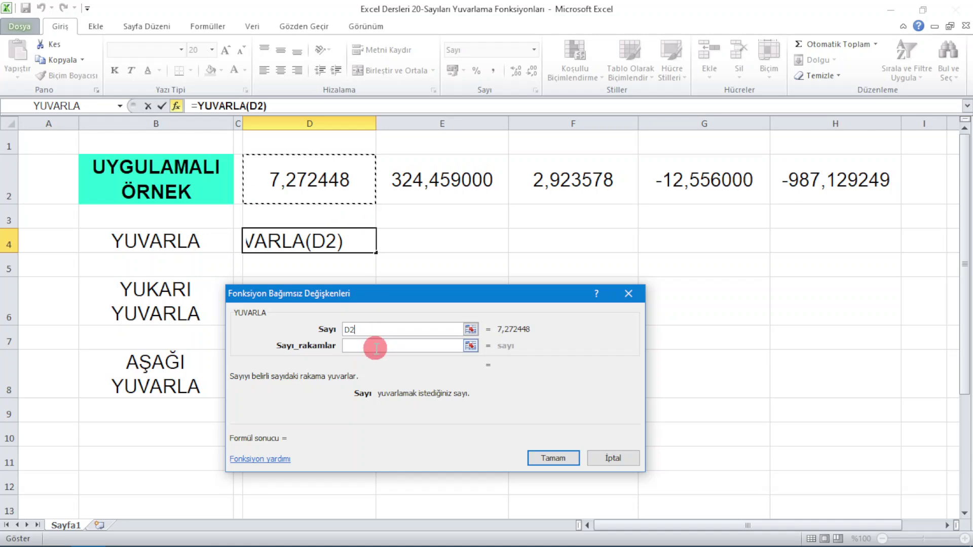
pyautogui.click(375, 349)
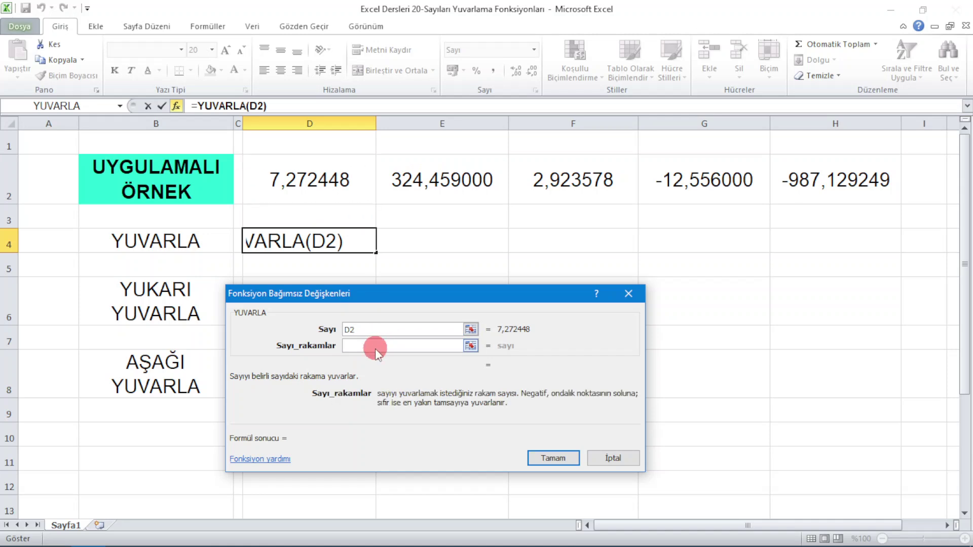
pyautogui.click(349, 350)
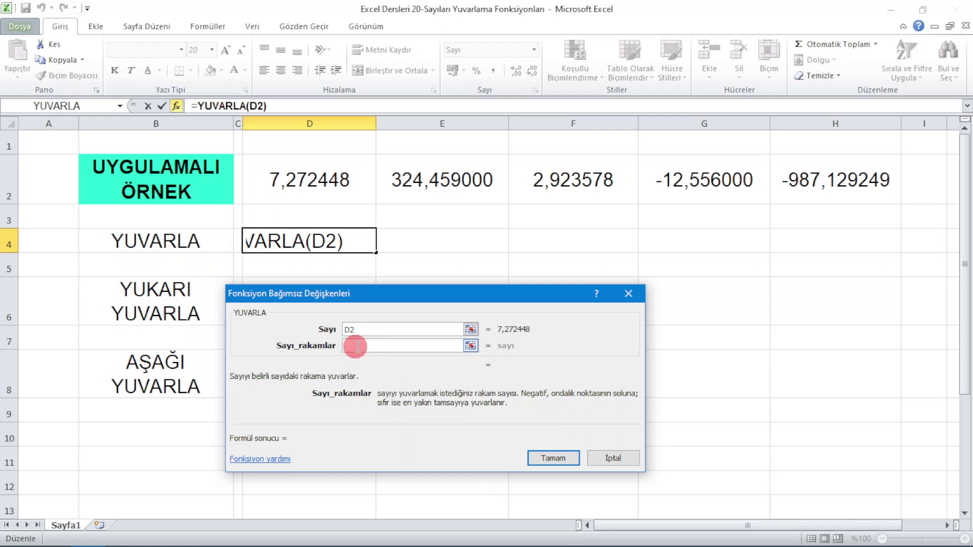
pyautogui.write('2')
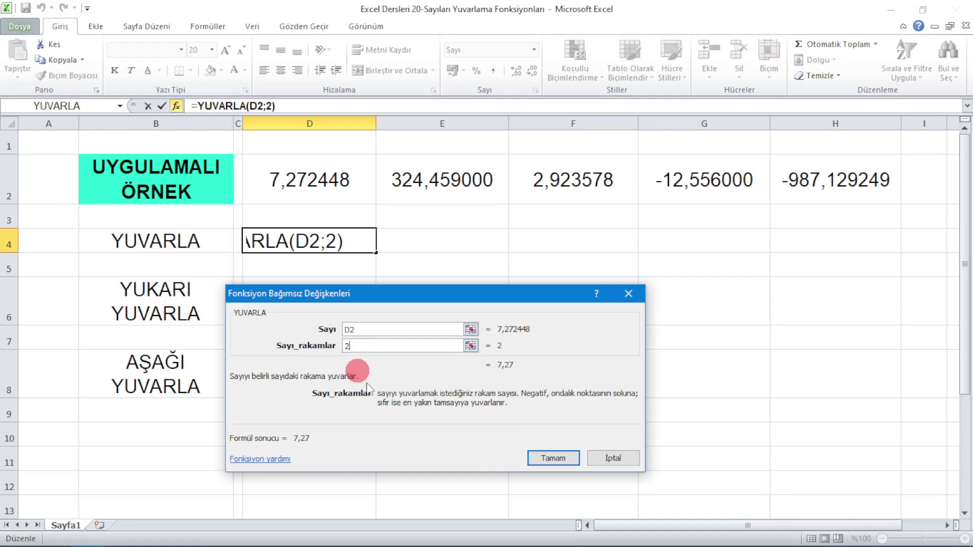
pyautogui.click(542, 461)
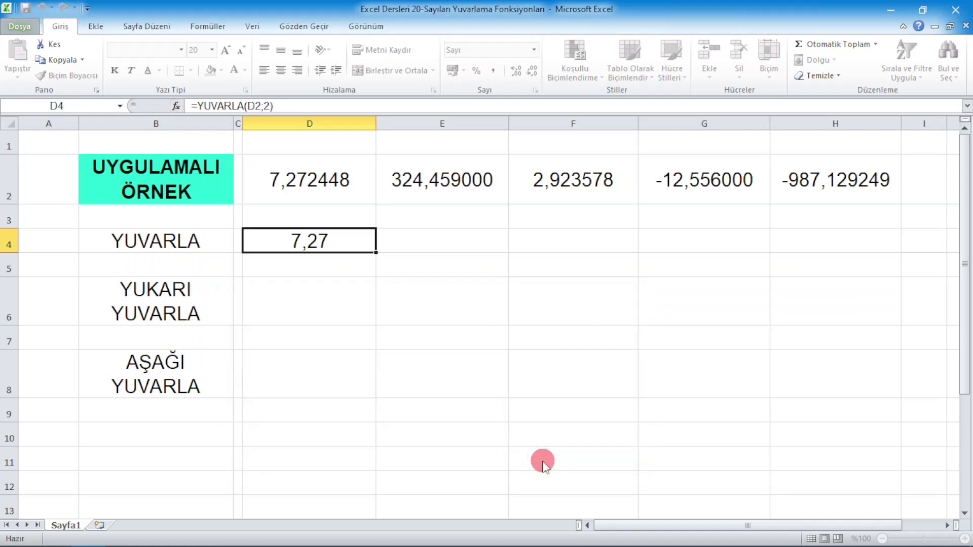
# Step: Compare the rounded result in D4 with the original value in D2
pyautogui.click(319, 266)
pyautogui.click(307, 242)
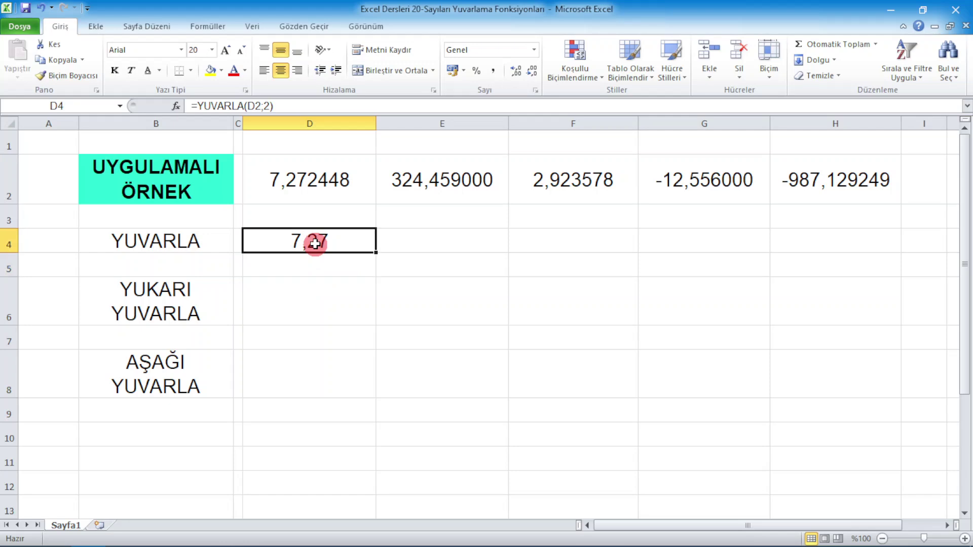
pyautogui.click(314, 188)
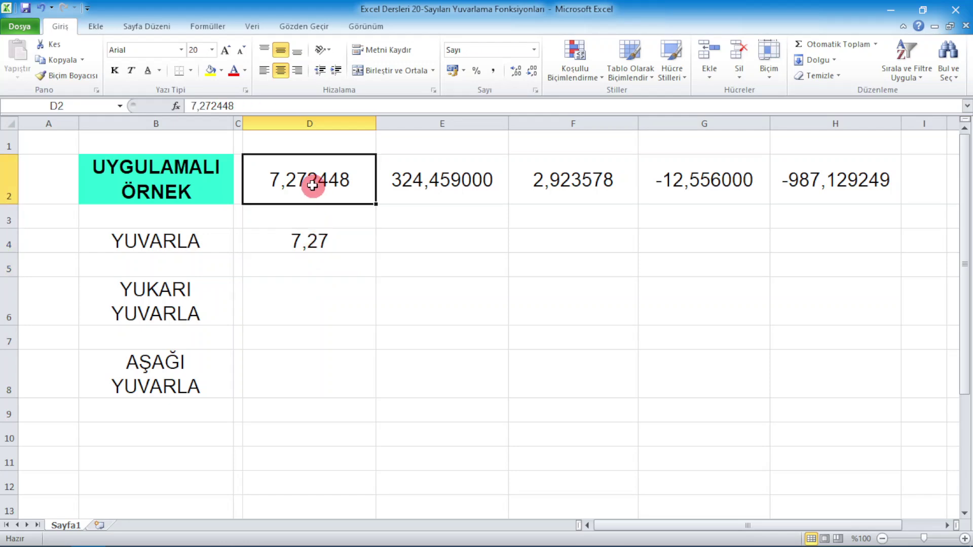
pyautogui.click(314, 242)
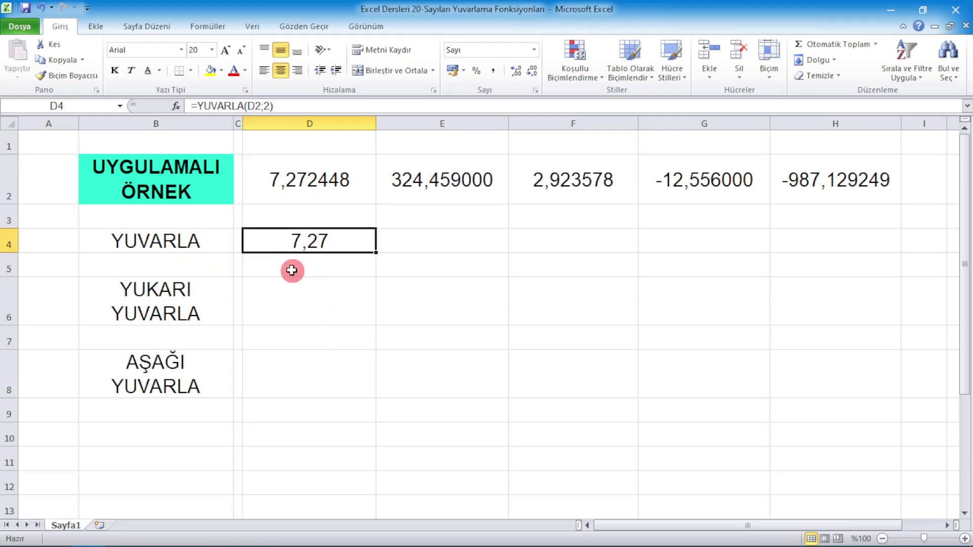
pyautogui.click(291, 270)
pyautogui.click(302, 243)
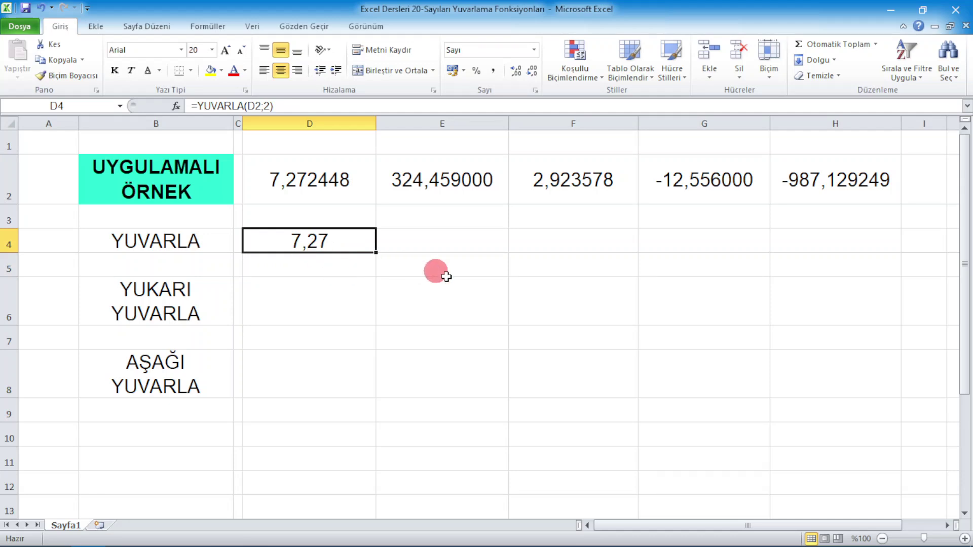
# Step: Copy the D4 rounding formula into E4:H4, giving 324,46, 2,92, -12,56 and -987,13
pyautogui.hotkey('ctrl', 'c')
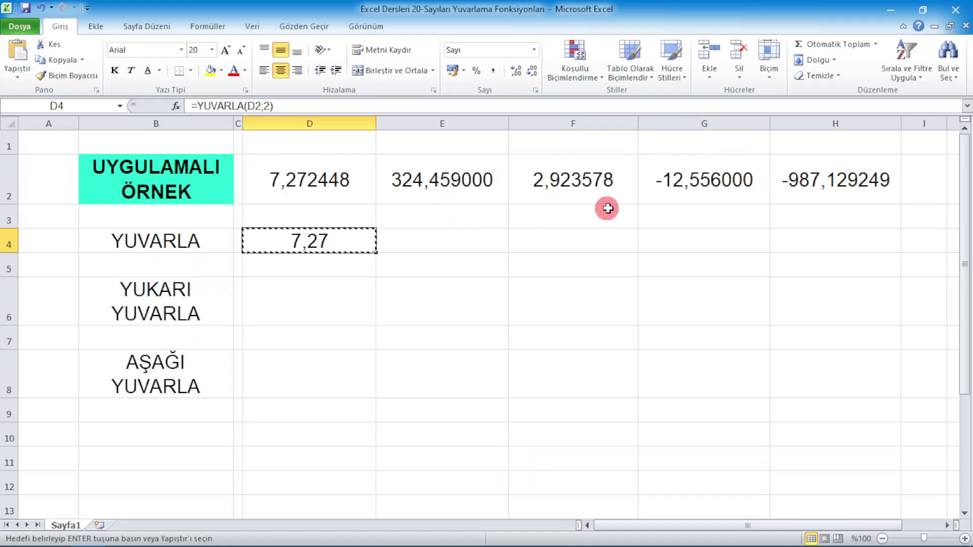
pyautogui.hotkey('shift', 'Right')
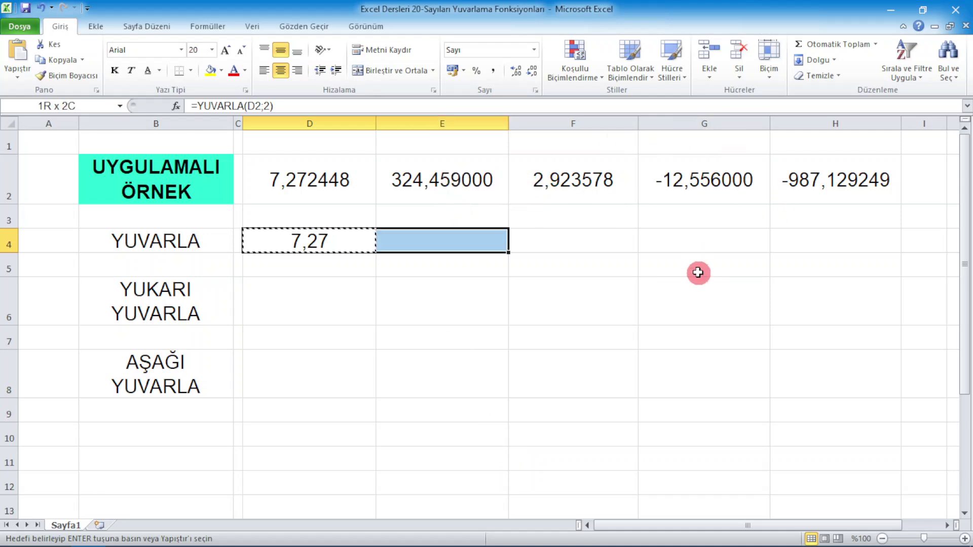
pyautogui.hotkey('shift', 'Right')
pyautogui.hotkey('shift', 'Right')
pyautogui.hotkey('shift', 'Right')
pyautogui.press('Return')
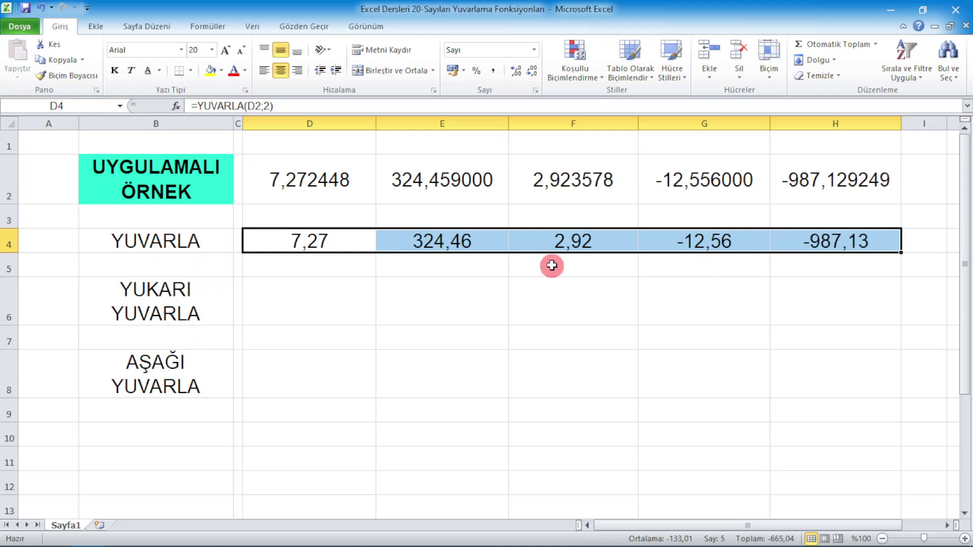
pyautogui.click(406, 281)
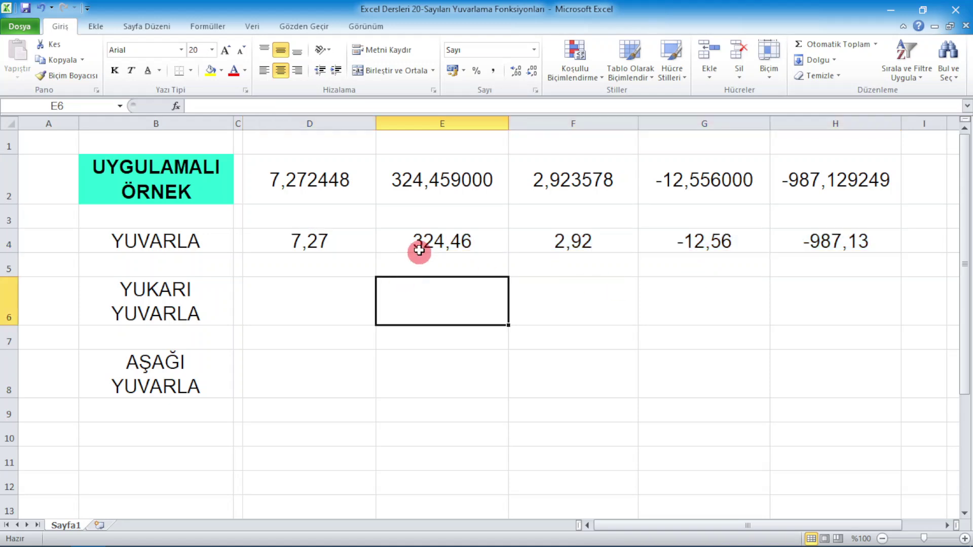
pyautogui.click(418, 184)
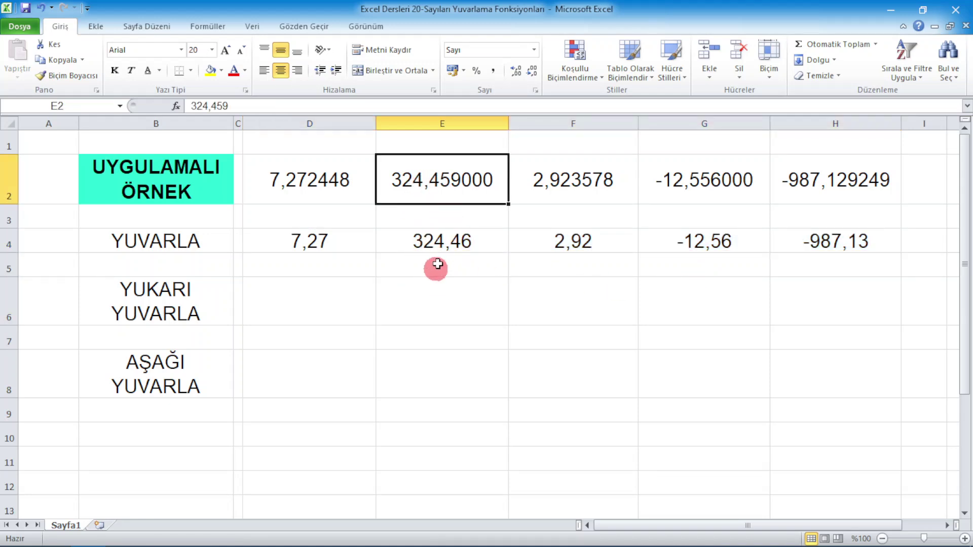
pyautogui.click(441, 241)
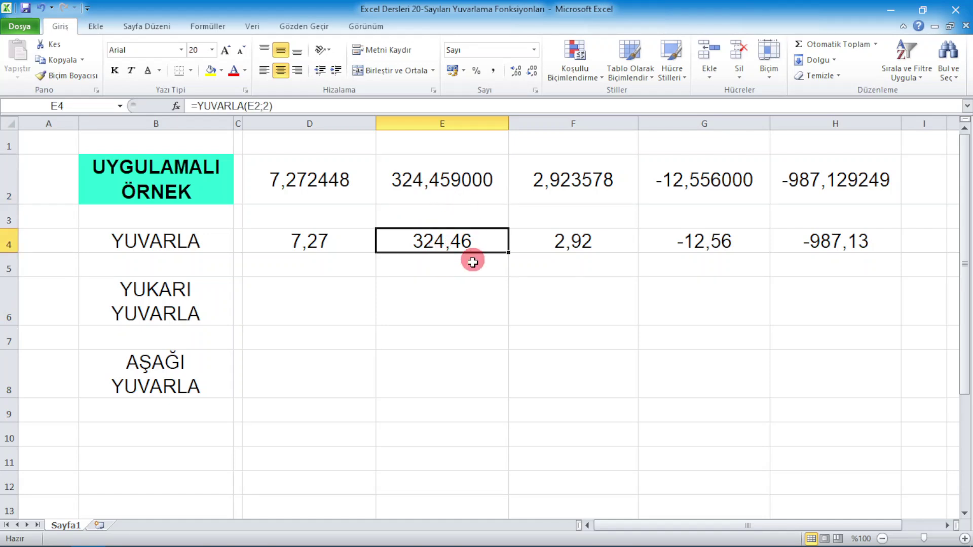
pyautogui.click(576, 184)
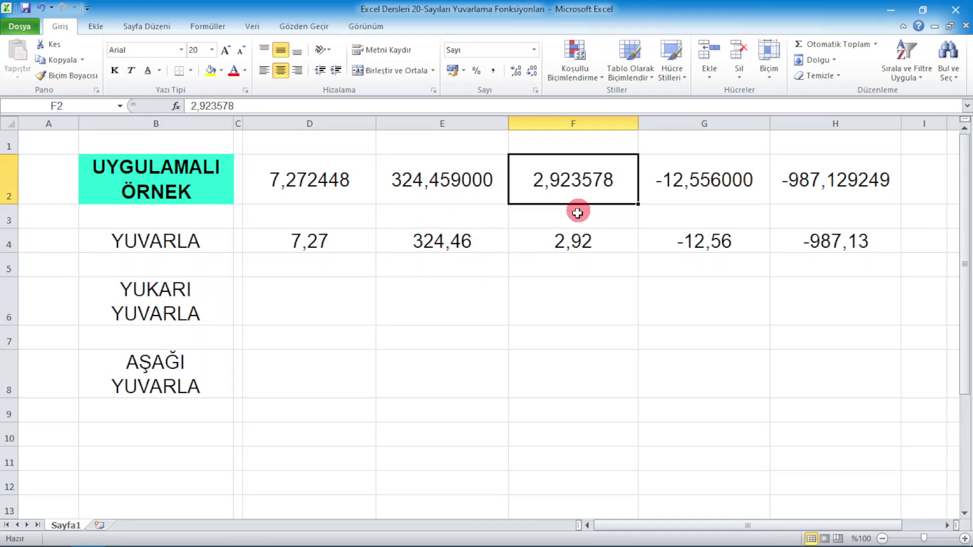
pyautogui.click(573, 242)
pyautogui.click(714, 184)
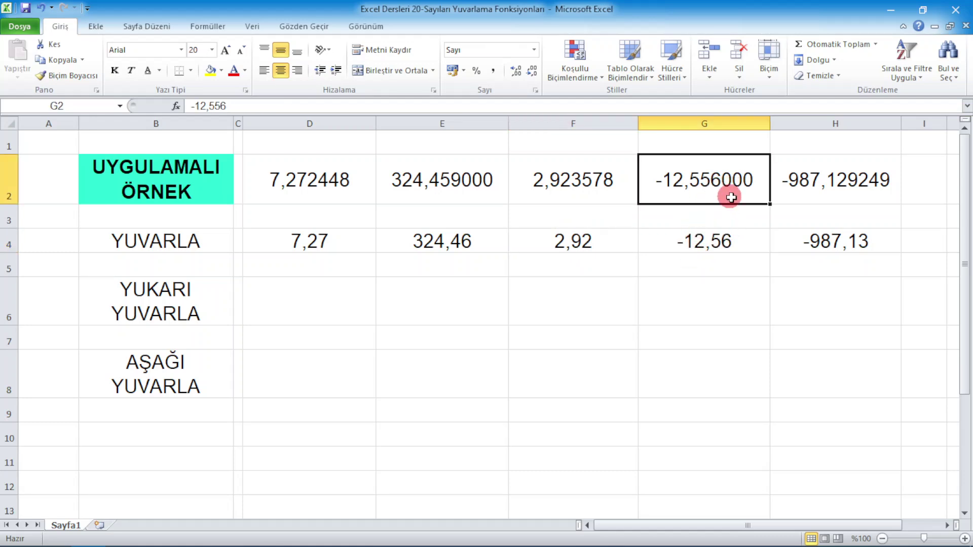
pyautogui.click(698, 244)
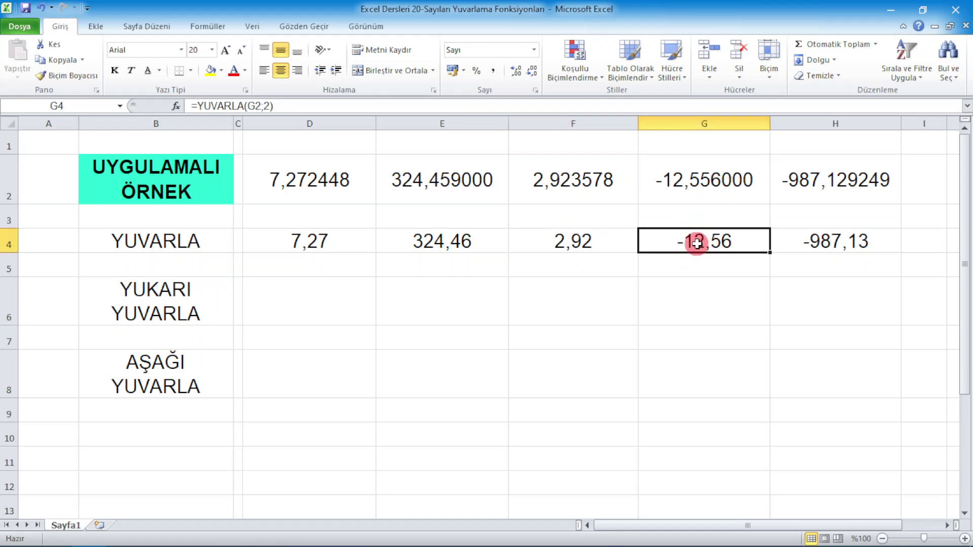
pyautogui.click(822, 232)
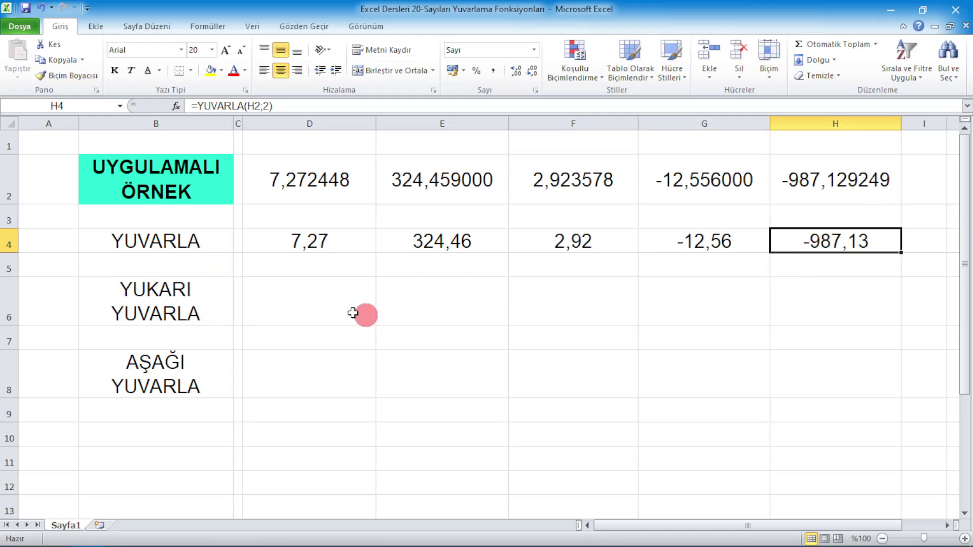
pyautogui.click(719, 191)
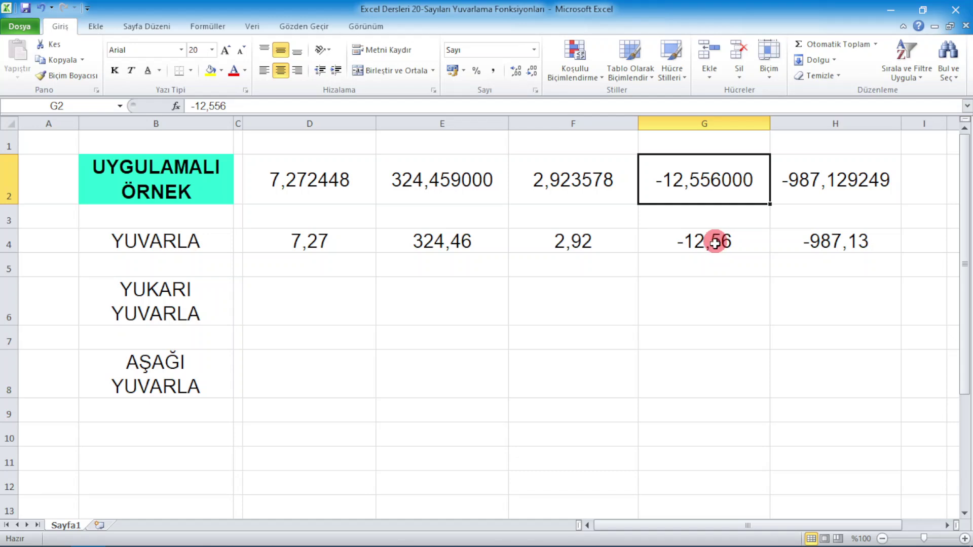
pyautogui.click(694, 245)
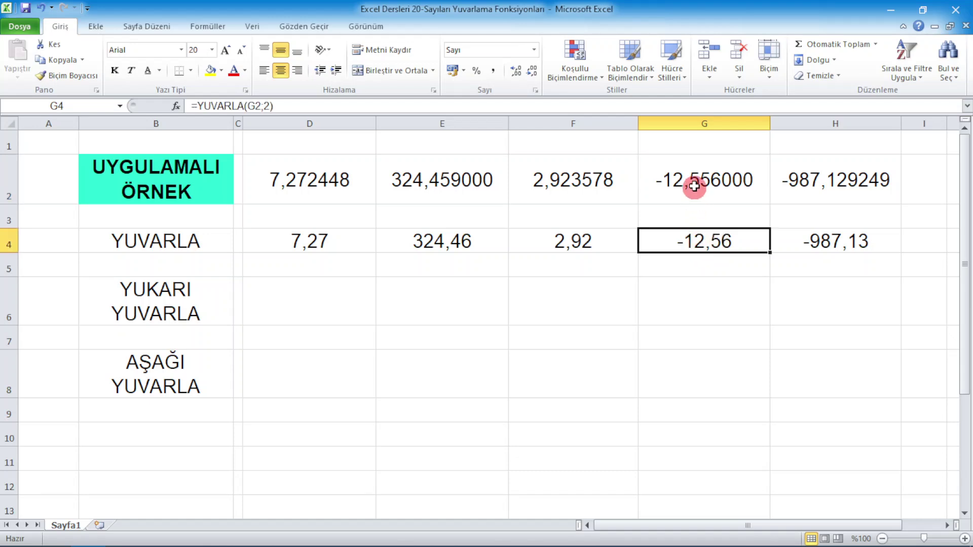
pyautogui.click(691, 191)
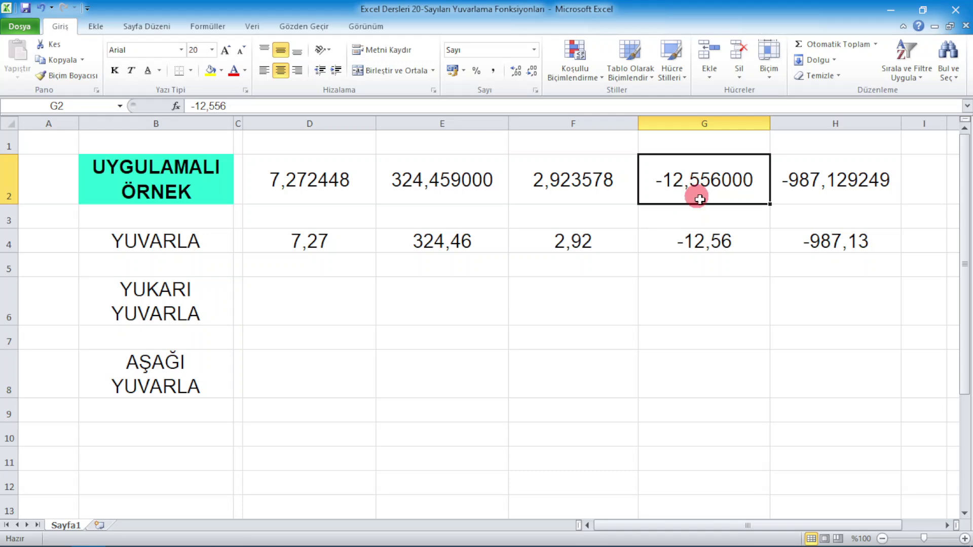
pyautogui.click(696, 240)
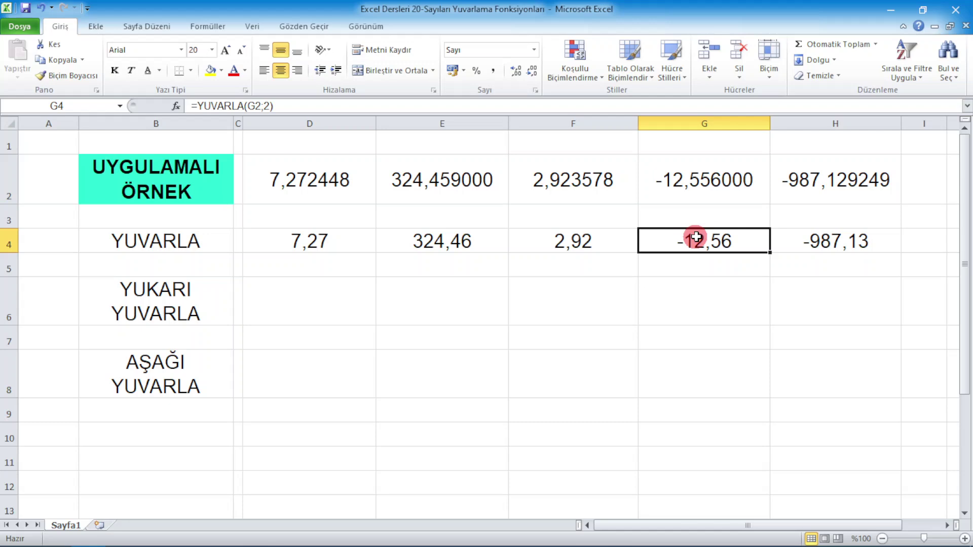
pyautogui.click(699, 187)
pyautogui.click(692, 242)
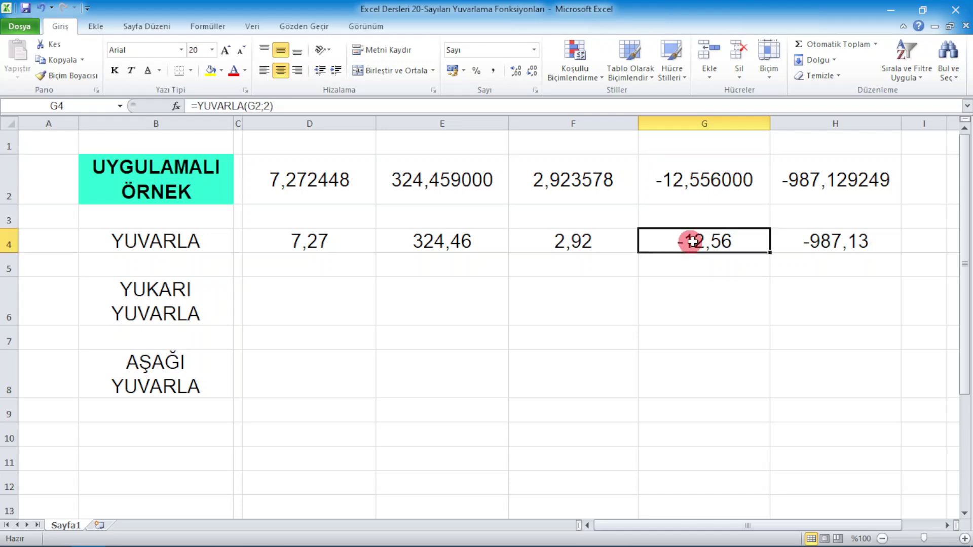
pyautogui.click(815, 181)
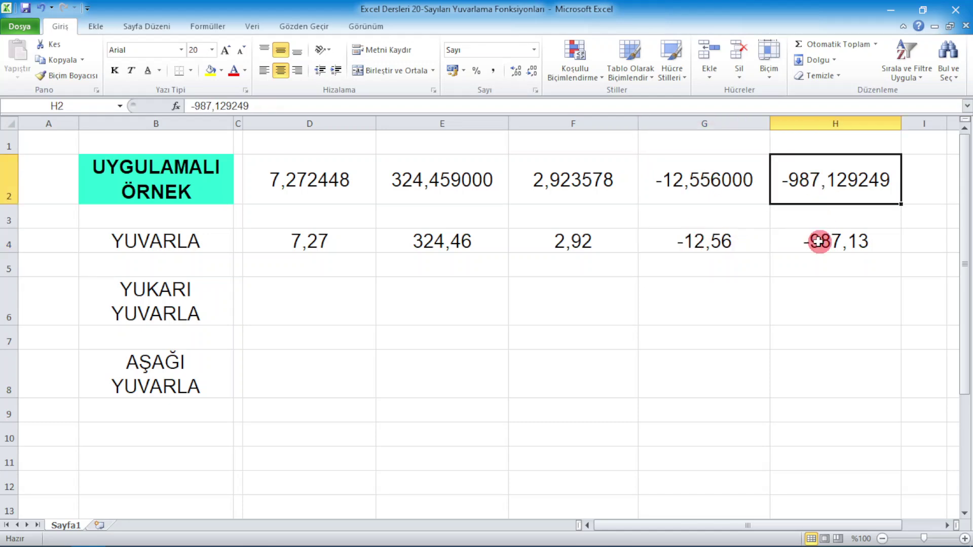
pyautogui.click(818, 241)
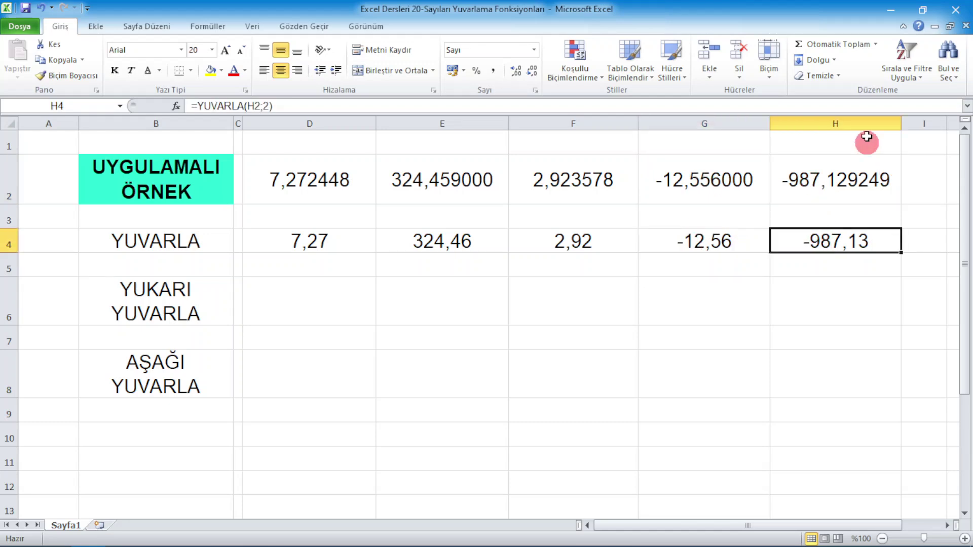
pyautogui.click(168, 301)
pyautogui.click(175, 361)
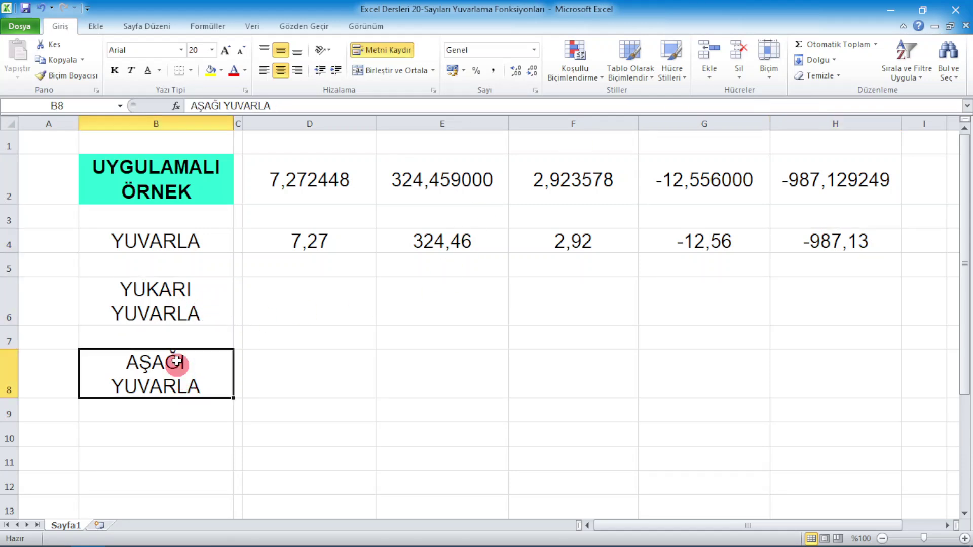
pyautogui.click(173, 306)
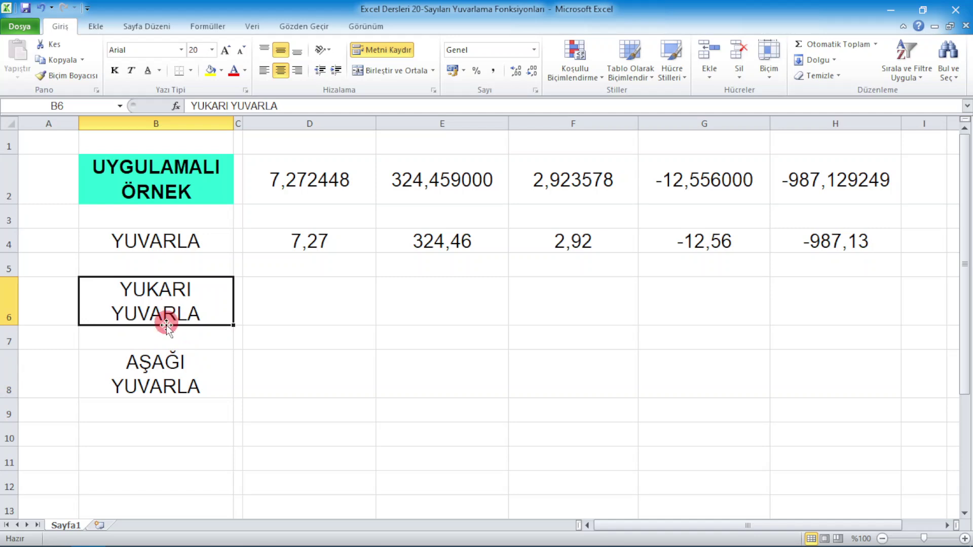
pyautogui.click(163, 376)
pyautogui.click(168, 310)
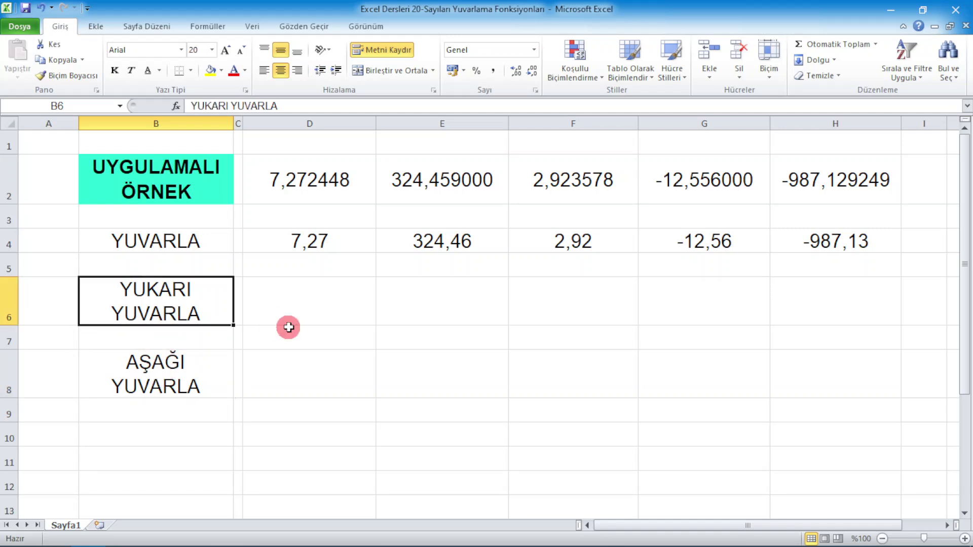
pyautogui.click(302, 303)
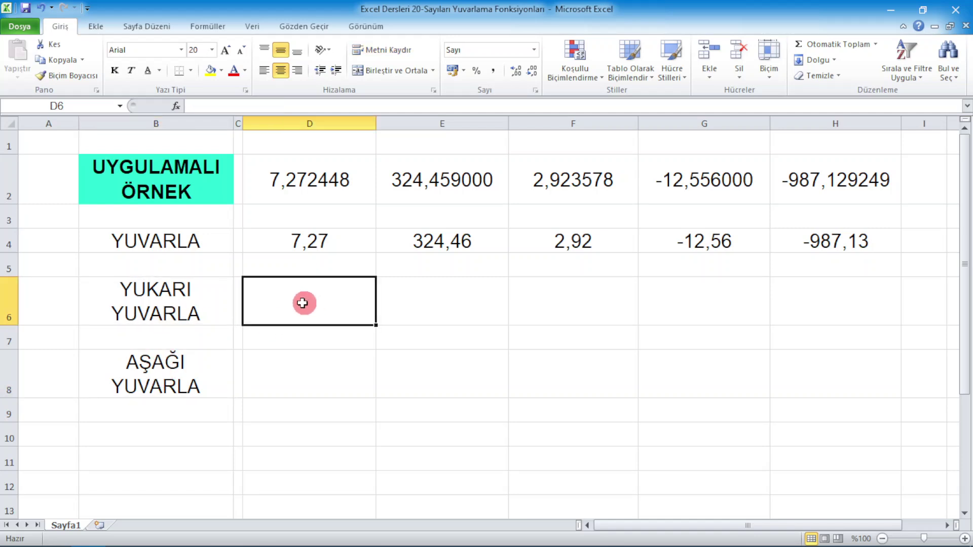
# Step: Enter =YUKARIYUVARLA(D2;2) in D6 so it shows 7,28
pyautogui.click(175, 111)
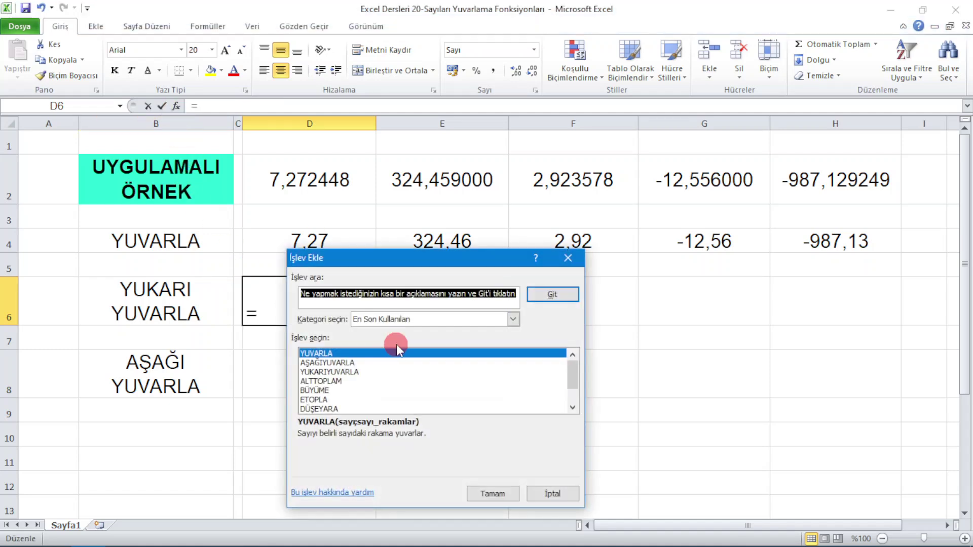
pyautogui.write('YUKARIYUVAR')
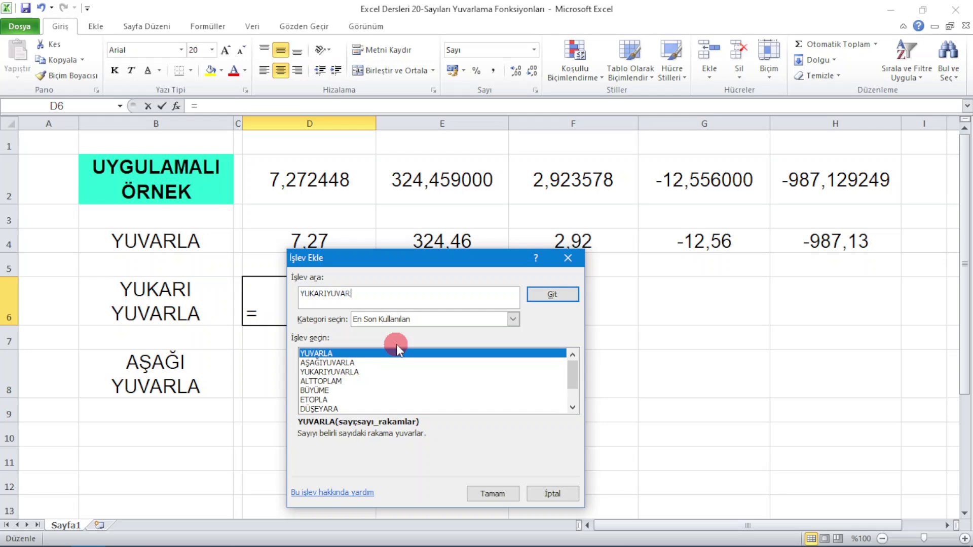
pyautogui.write('LA')
pyautogui.click(546, 297)
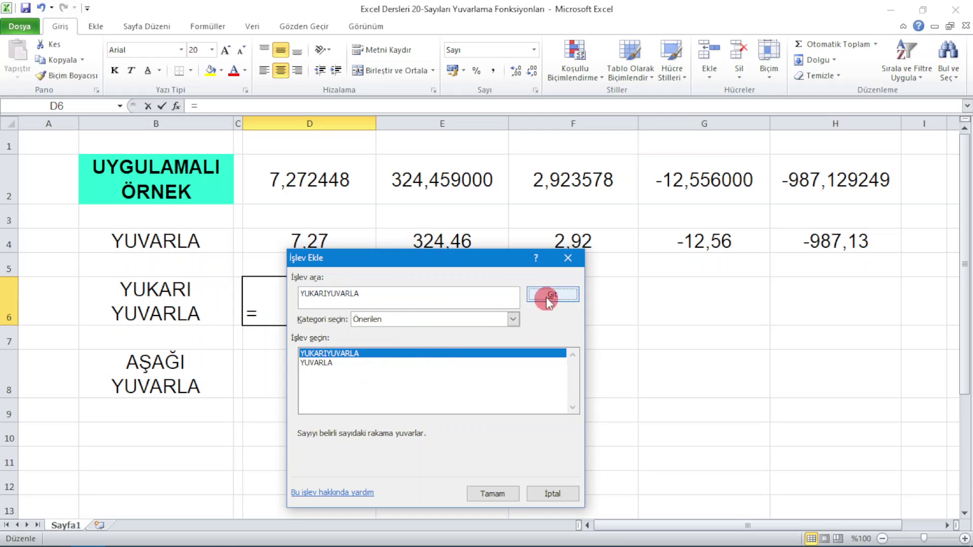
pyautogui.doubleClick(346, 353)
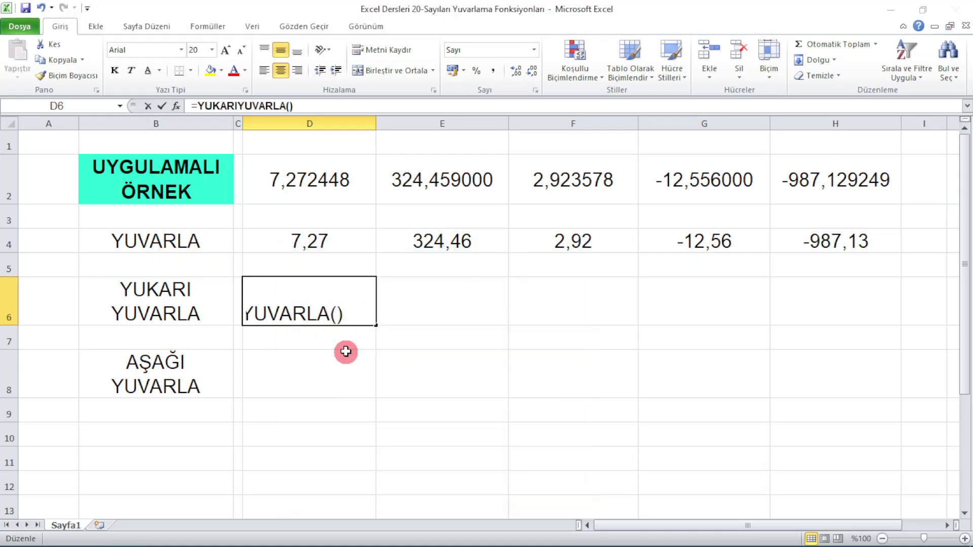
pyautogui.click(379, 333)
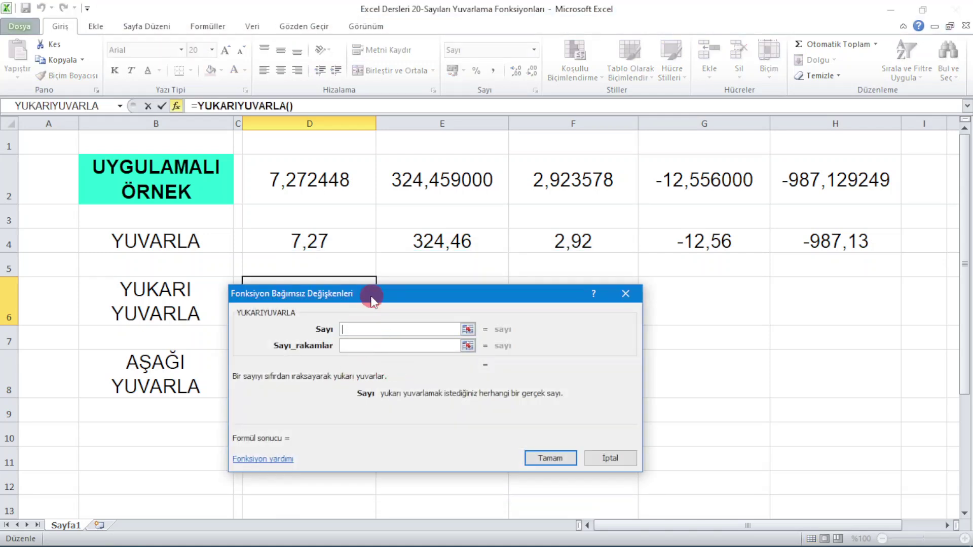
pyautogui.moveTo(373, 299)
pyautogui.mouseDown()
pyautogui.moveTo(380, 366)
pyautogui.moveTo(591, 231)
pyautogui.mouseUp()
pyautogui.click(498, 327)
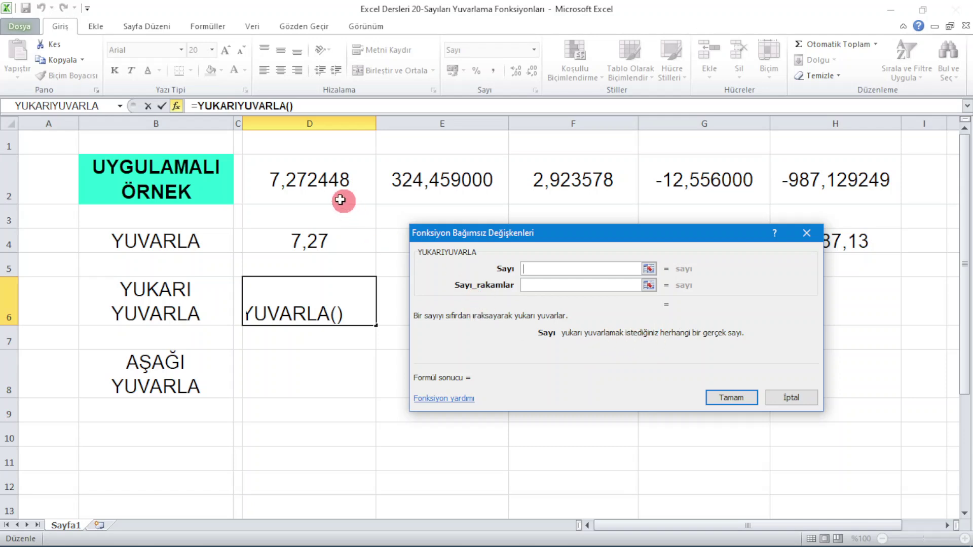
pyautogui.click(327, 178)
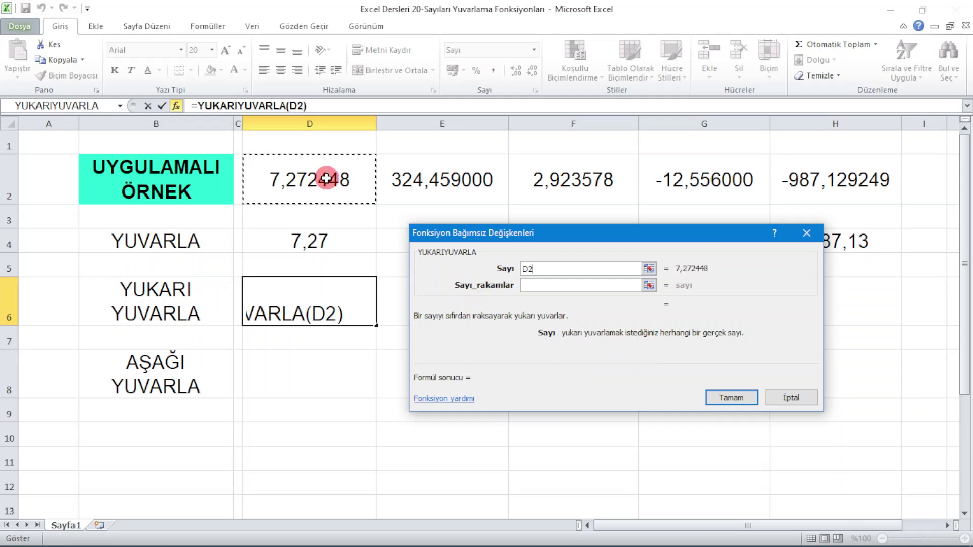
pyautogui.click(538, 284)
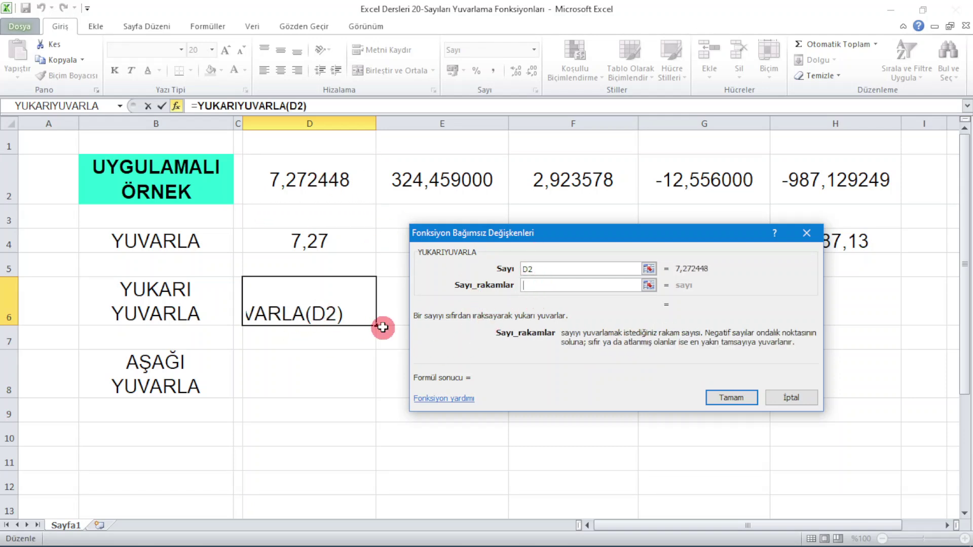
pyautogui.write('2')
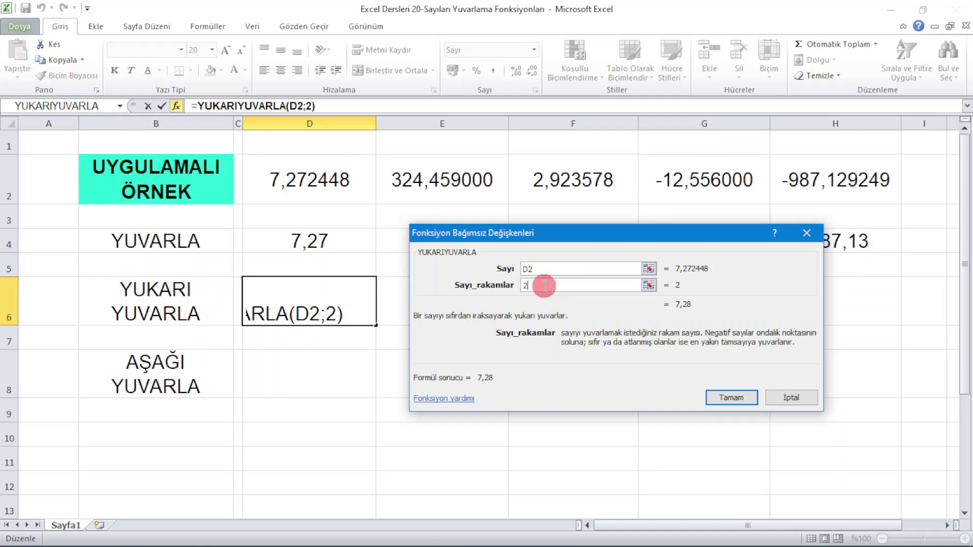
pyautogui.click(730, 397)
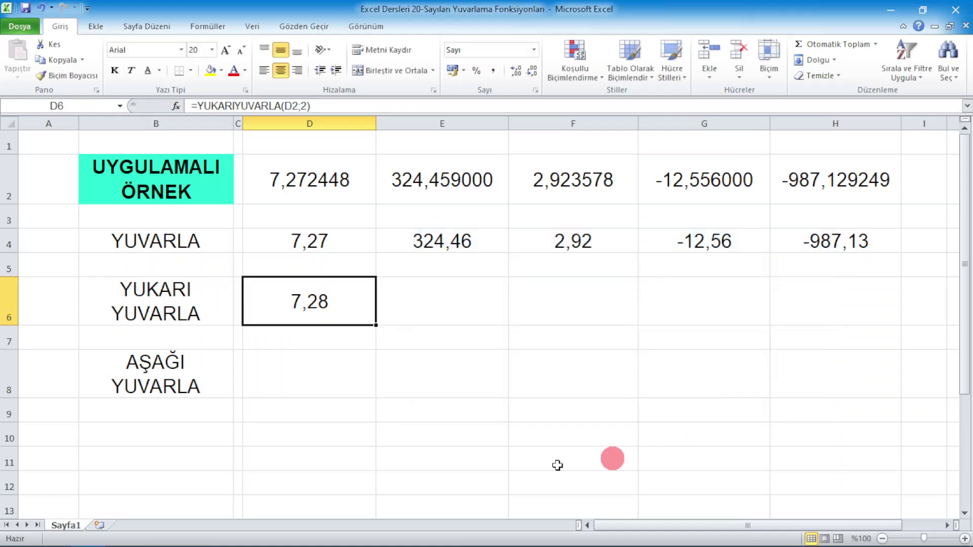
pyautogui.click(344, 375)
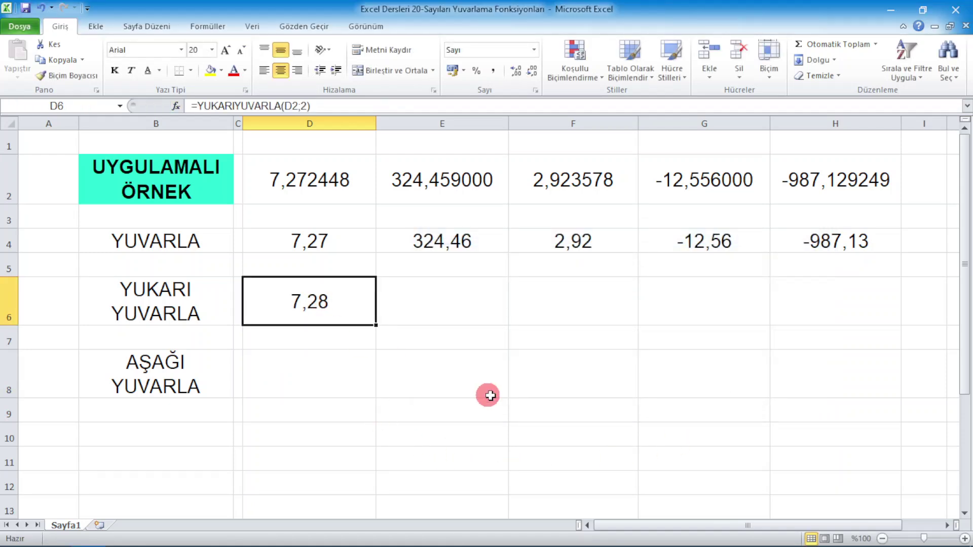
# Step: Copy the D6 round-up formula across E6:H6
pyautogui.hotkey('ctrl', 'c')
pyautogui.hotkey('shift', 'Right')
pyautogui.hotkey('shift', 'Right')
pyautogui.hotkey('shift', 'Right')
pyautogui.hotkey('shift', 'Right')
pyautogui.press('Return')
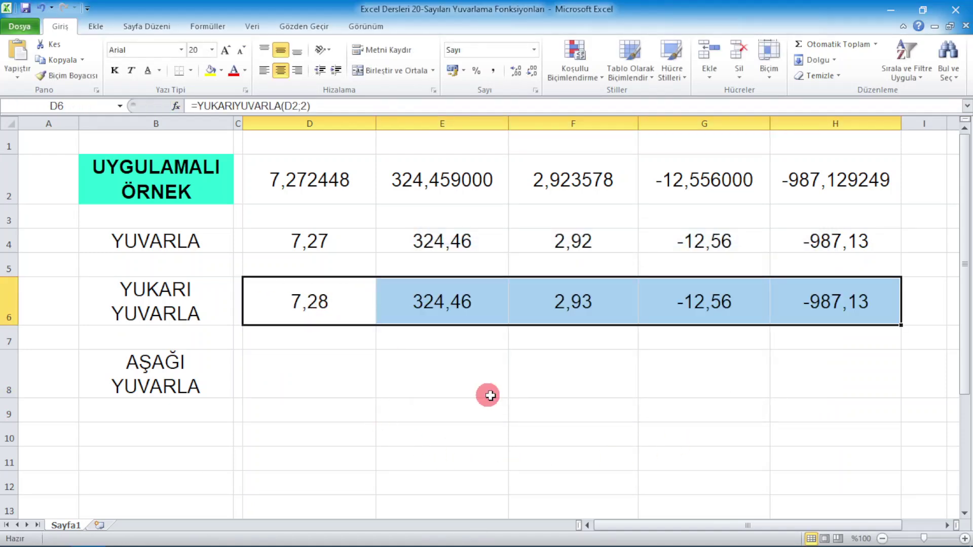
pyautogui.click(358, 373)
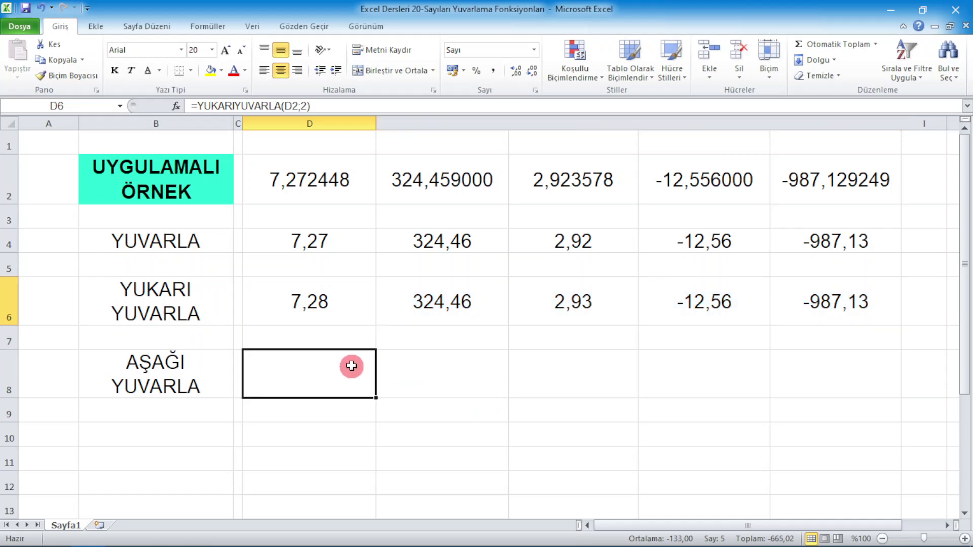
pyautogui.click(322, 235)
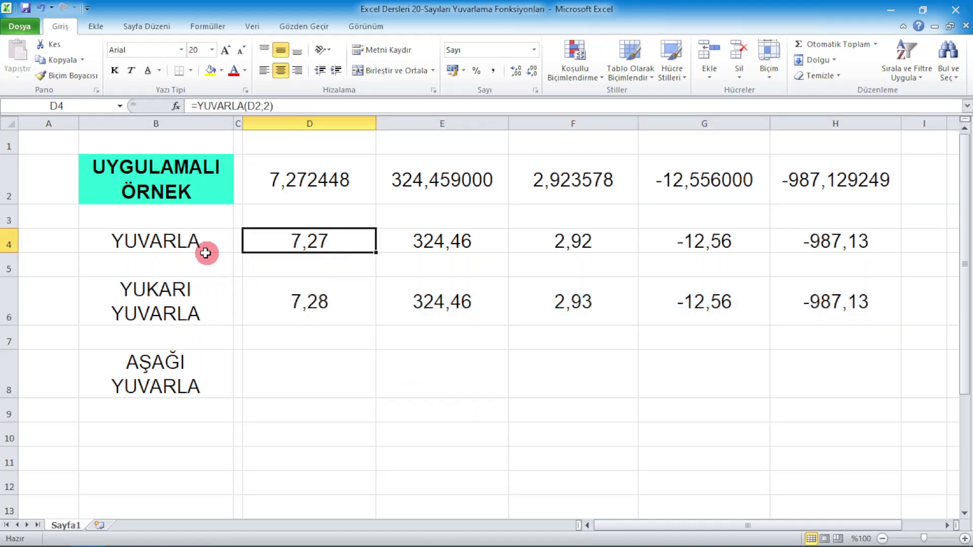
pyautogui.click(303, 183)
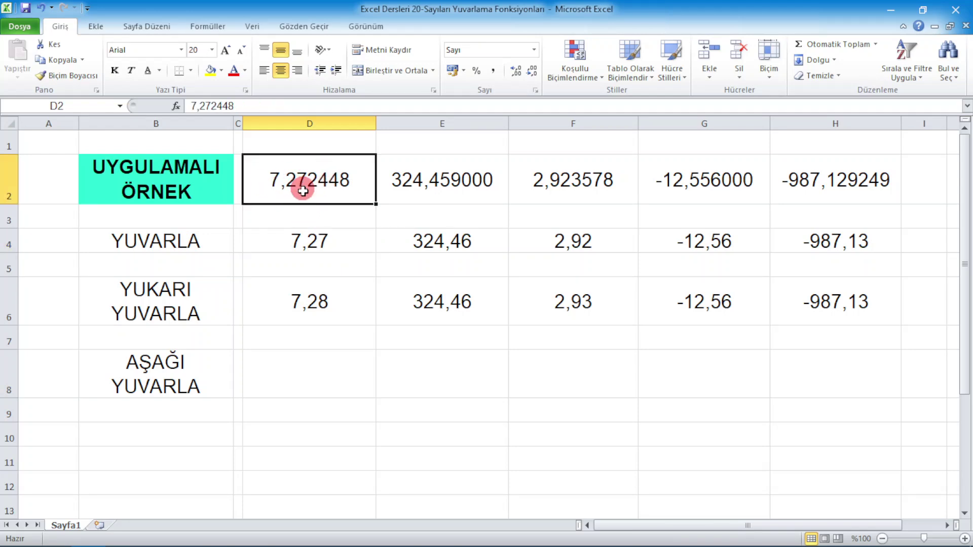
pyautogui.click(311, 312)
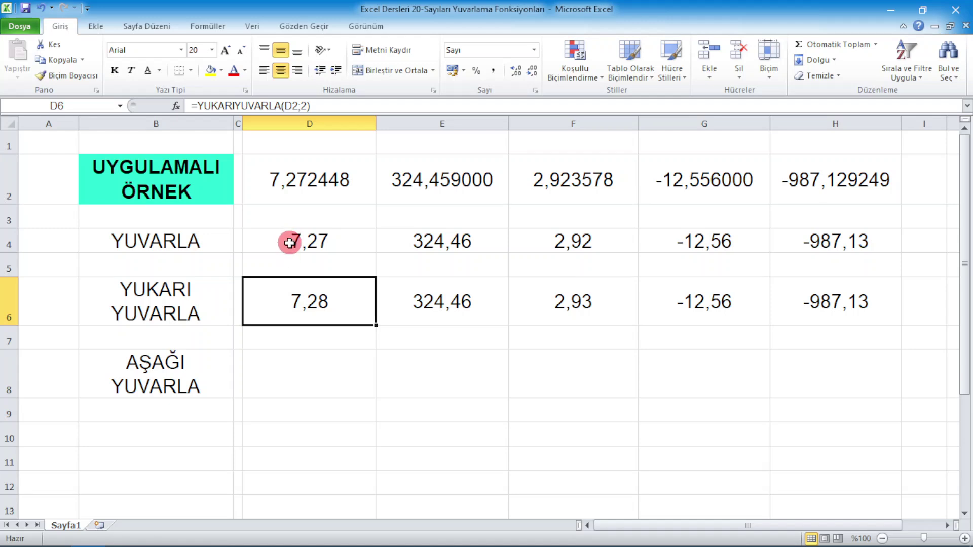
pyautogui.click(181, 299)
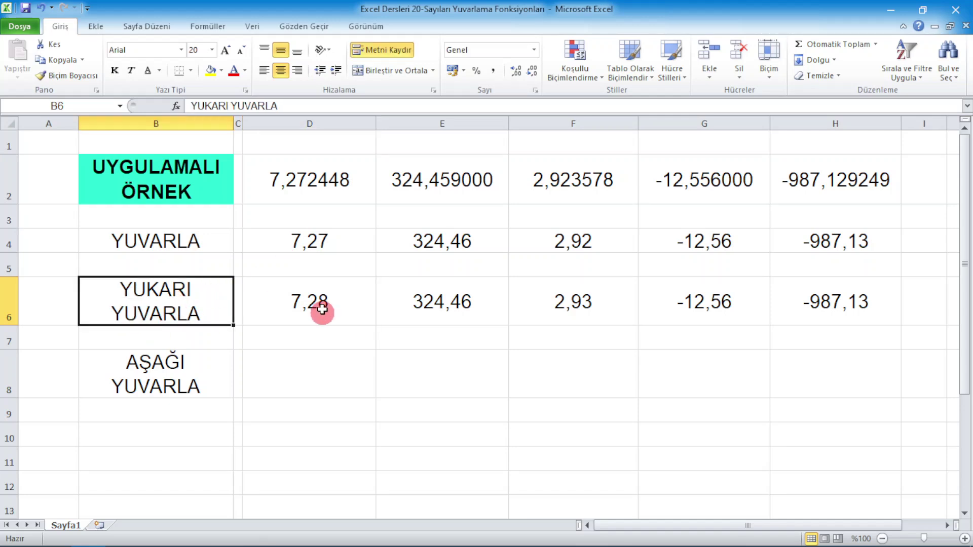
pyautogui.click(314, 304)
pyautogui.click(310, 244)
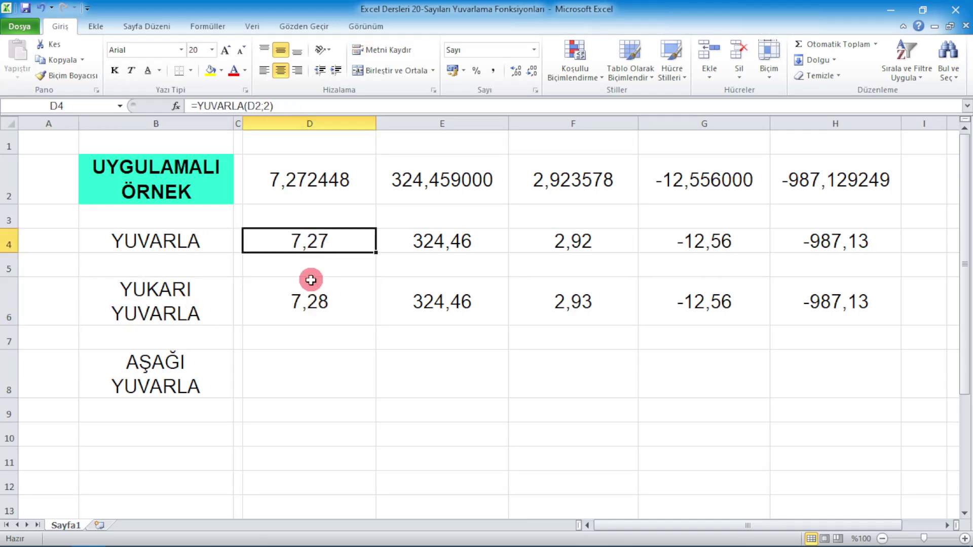
pyautogui.click(303, 306)
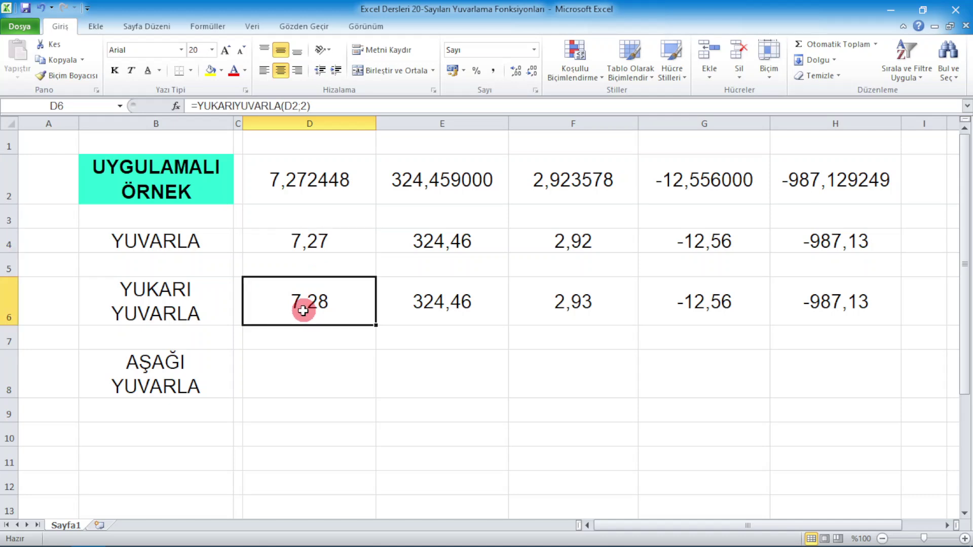
pyautogui.click(447, 238)
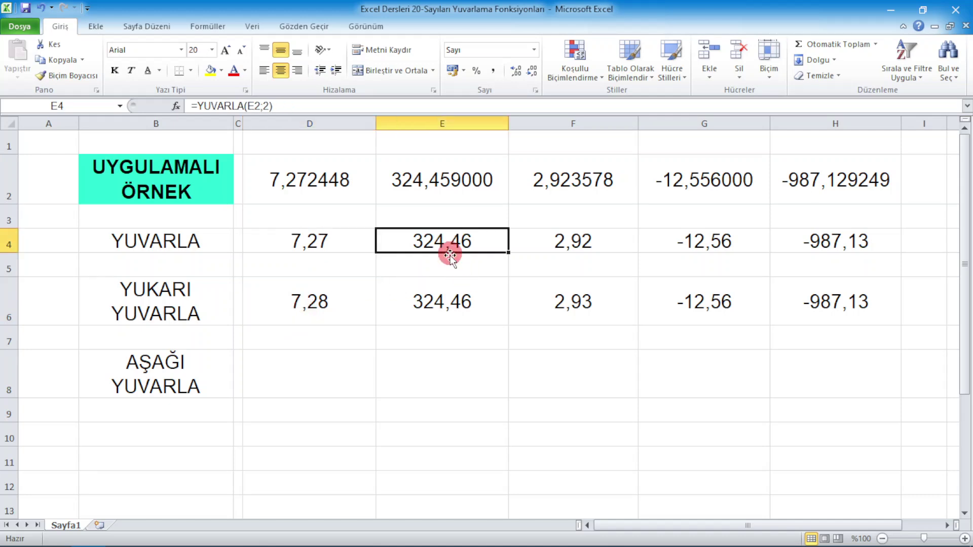
pyautogui.click(443, 300)
pyautogui.click(447, 241)
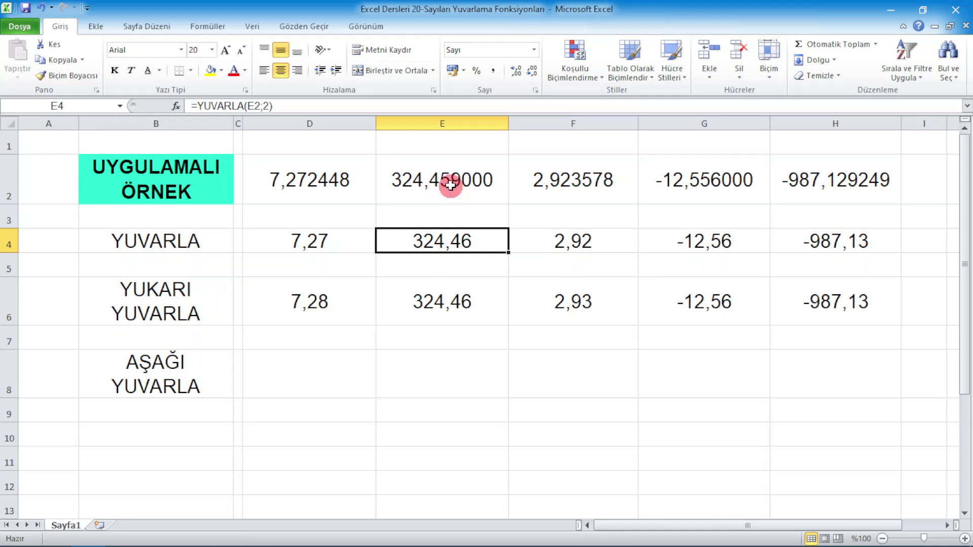
pyautogui.click(427, 300)
pyautogui.click(435, 244)
pyautogui.click(434, 299)
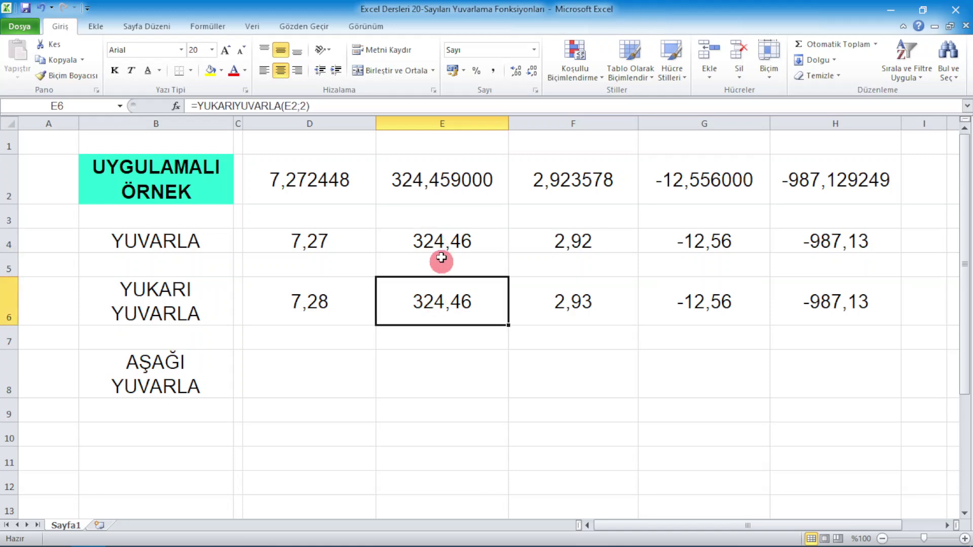
pyautogui.click(598, 242)
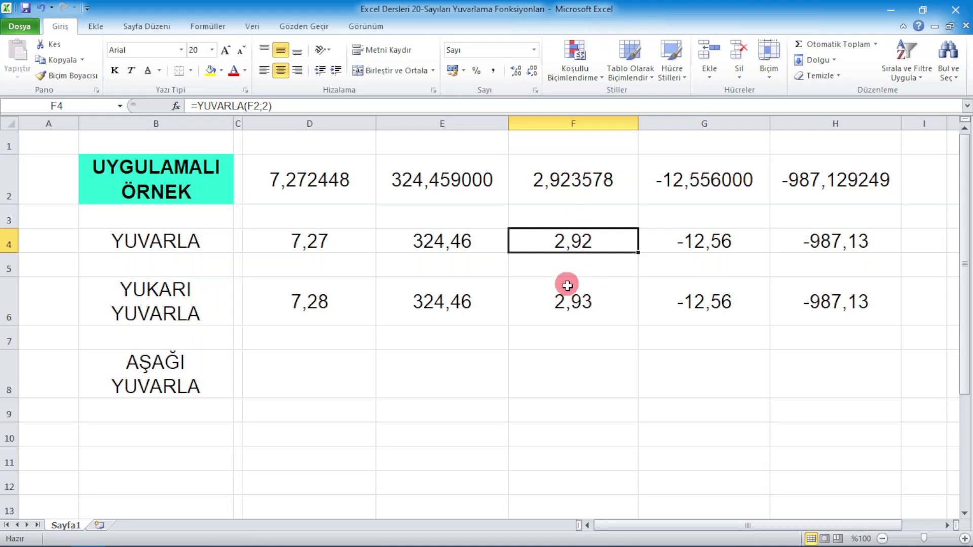
pyautogui.click(569, 301)
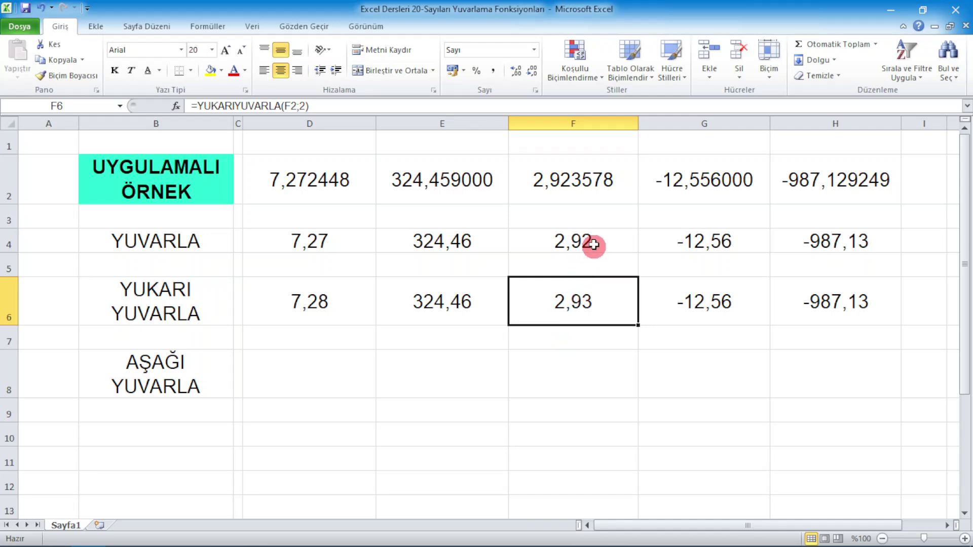
pyautogui.click(705, 240)
pyautogui.click(712, 304)
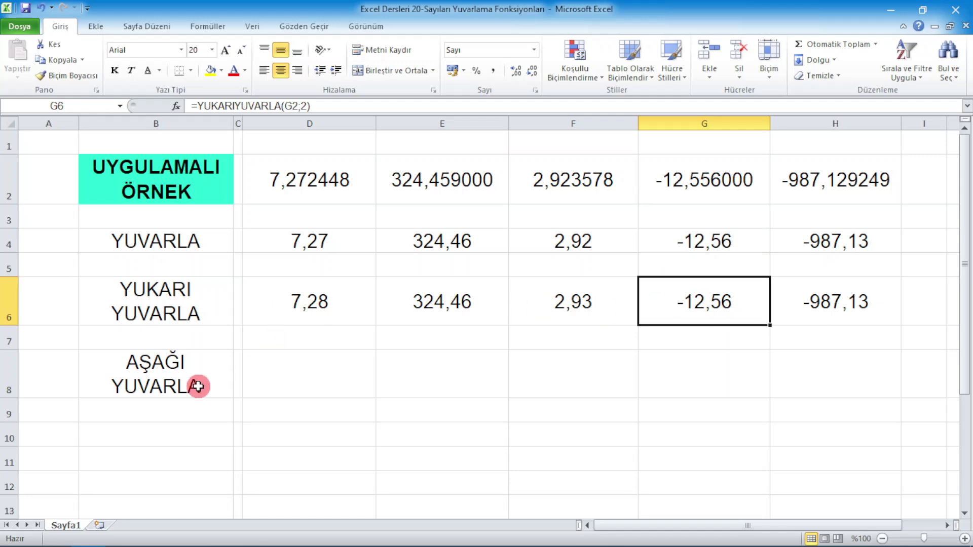
pyautogui.click(322, 377)
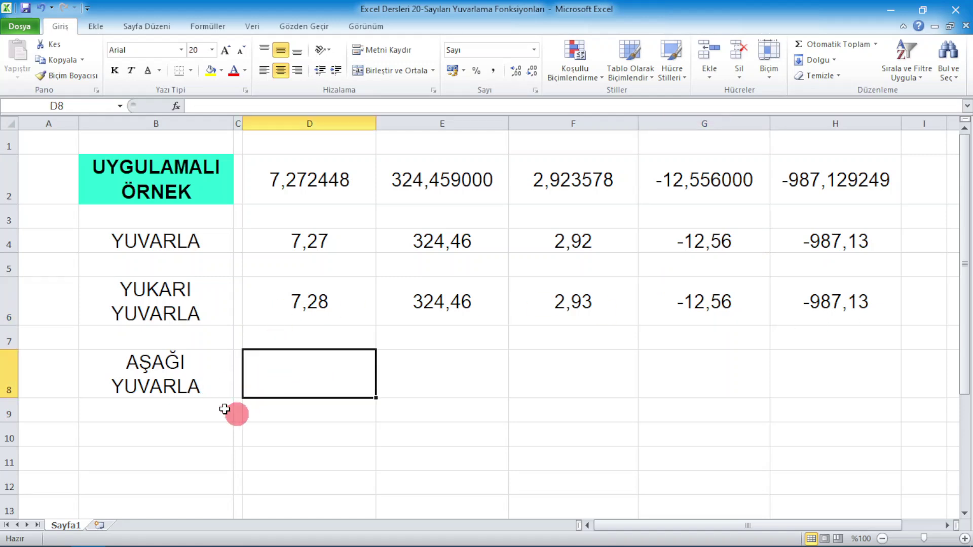
# Step: Enter =AŞAĞIYUVARLA(D2;2) in D8 so it shows 7,27
pyautogui.click(175, 107)
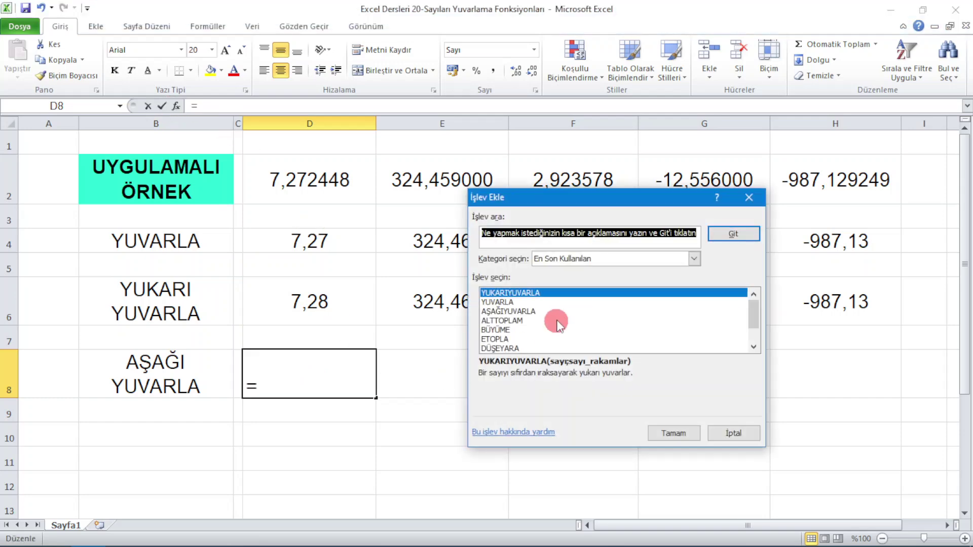
pyautogui.write('AŞAĞIYA')
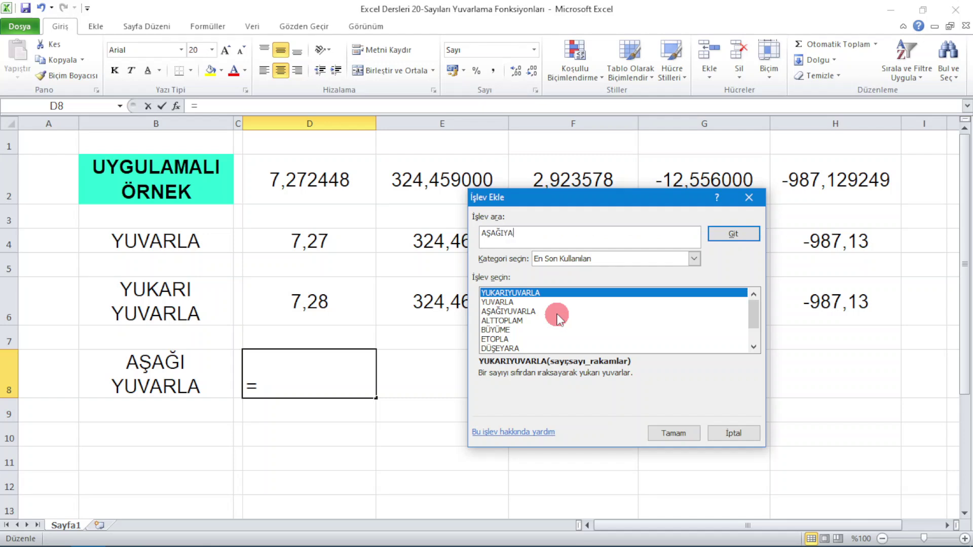
pyautogui.write('YUVAR')
pyautogui.write('LA')
pyautogui.click(508, 238)
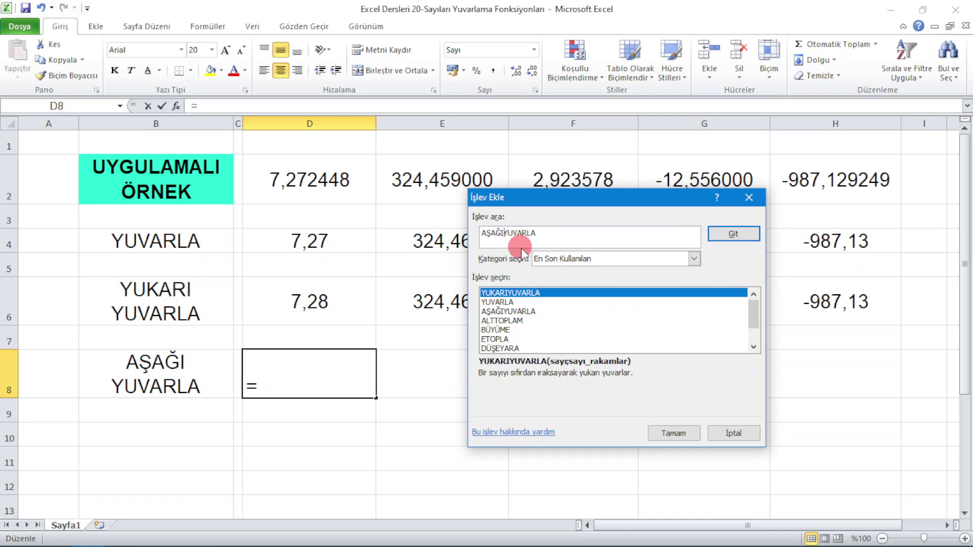
pyautogui.click(730, 236)
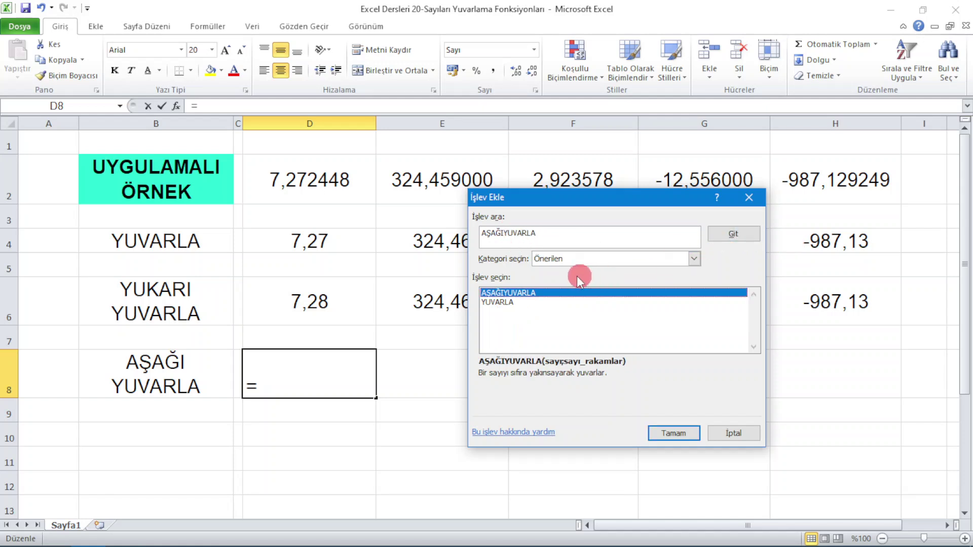
pyautogui.doubleClick(551, 293)
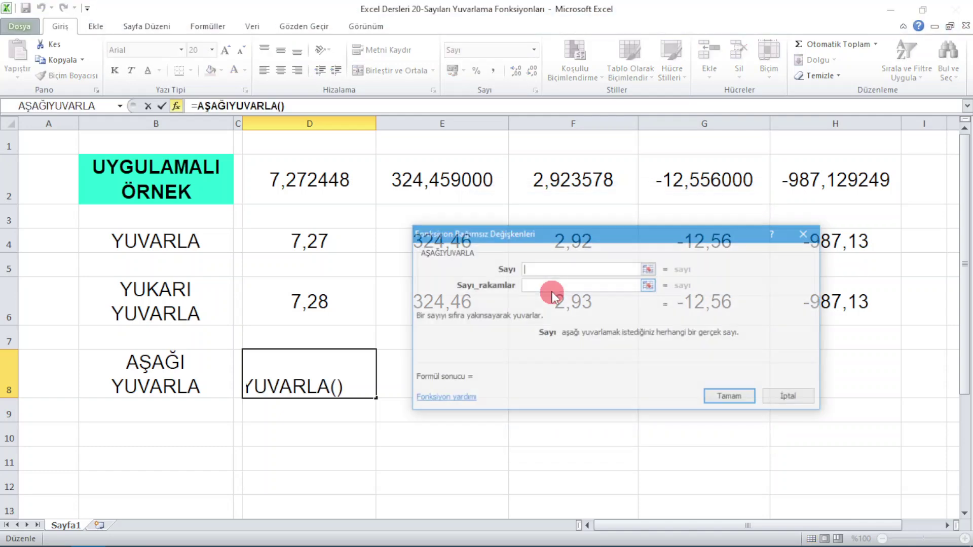
pyautogui.click(332, 182)
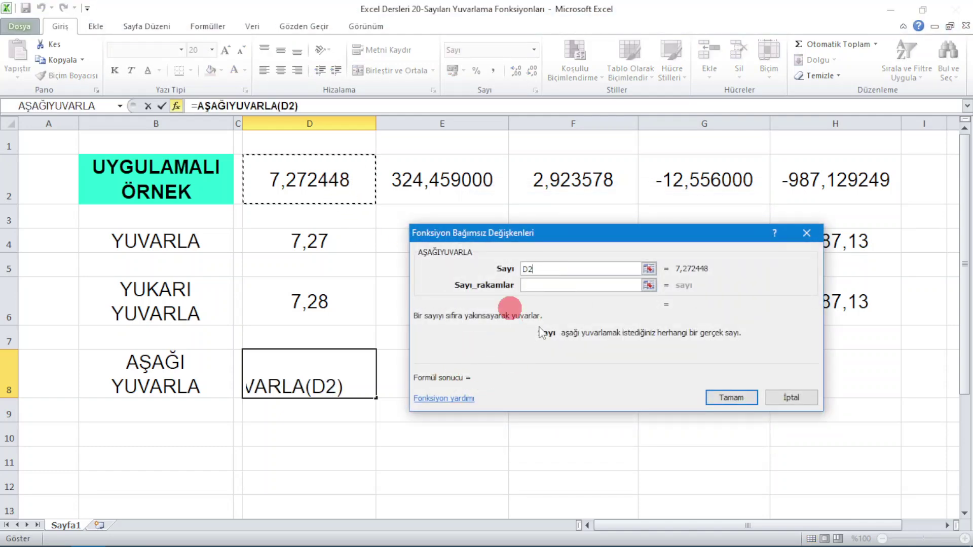
pyautogui.click(558, 286)
pyautogui.write('2')
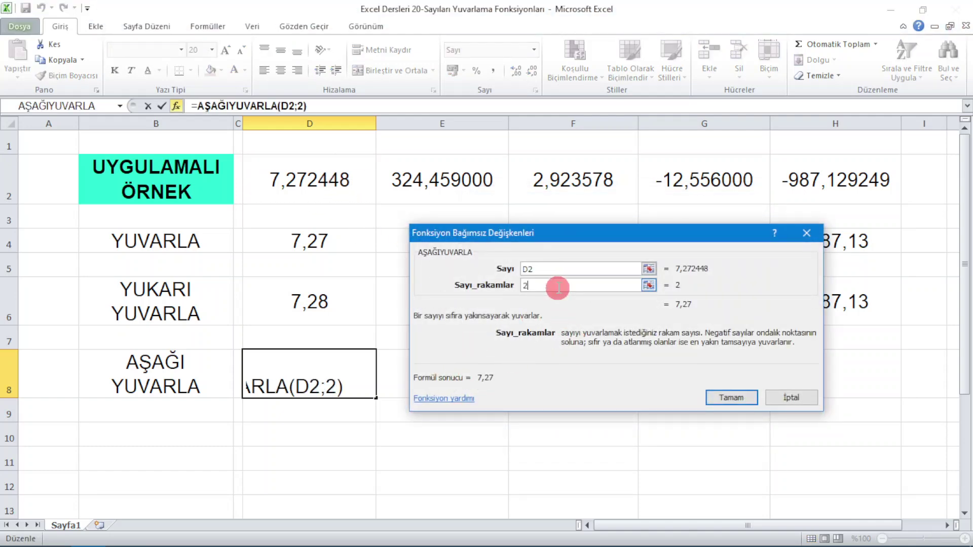
pyautogui.click(731, 398)
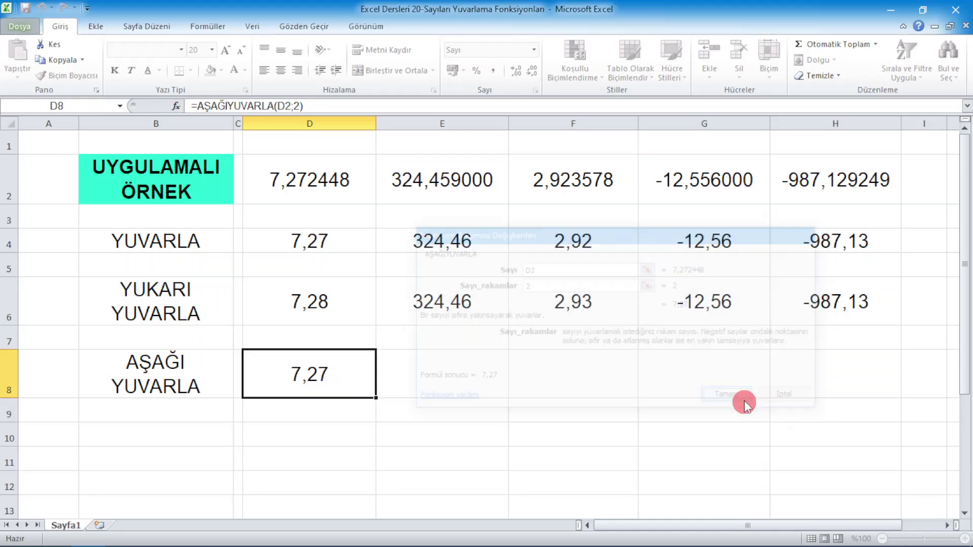
pyautogui.click(336, 435)
pyautogui.click(342, 383)
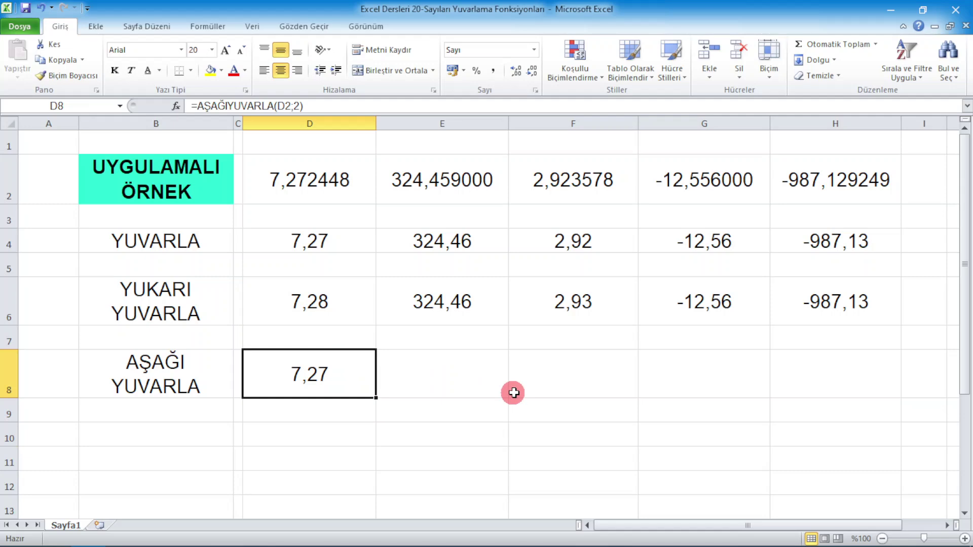
# Step: Copy the D8 round-down formula into E8:H8
pyautogui.hotkey('ctrl', 'c')
pyautogui.hotkey('shift', 'Right')
pyautogui.hotkey('shift', 'Right')
pyautogui.hotkey('shift', 'Right')
pyautogui.press('Return')
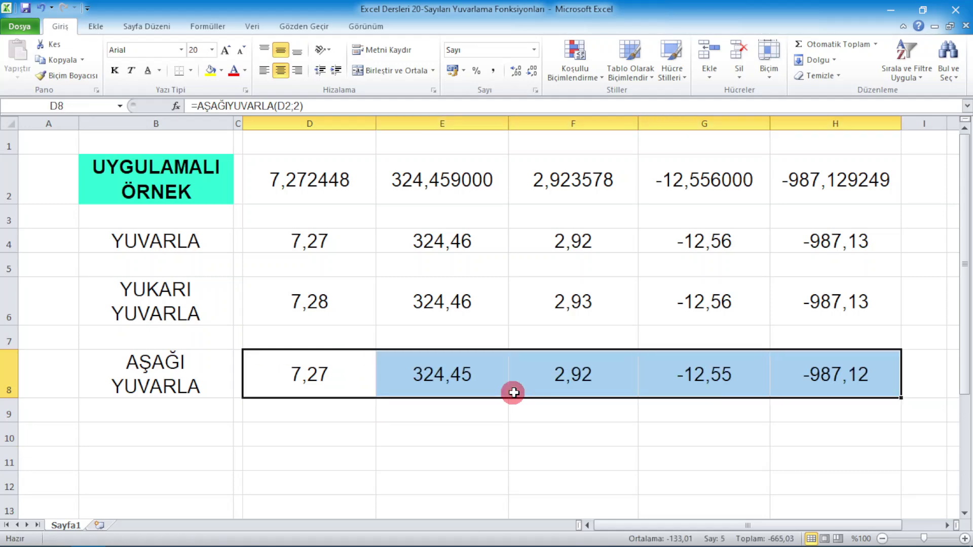
pyautogui.click(479, 411)
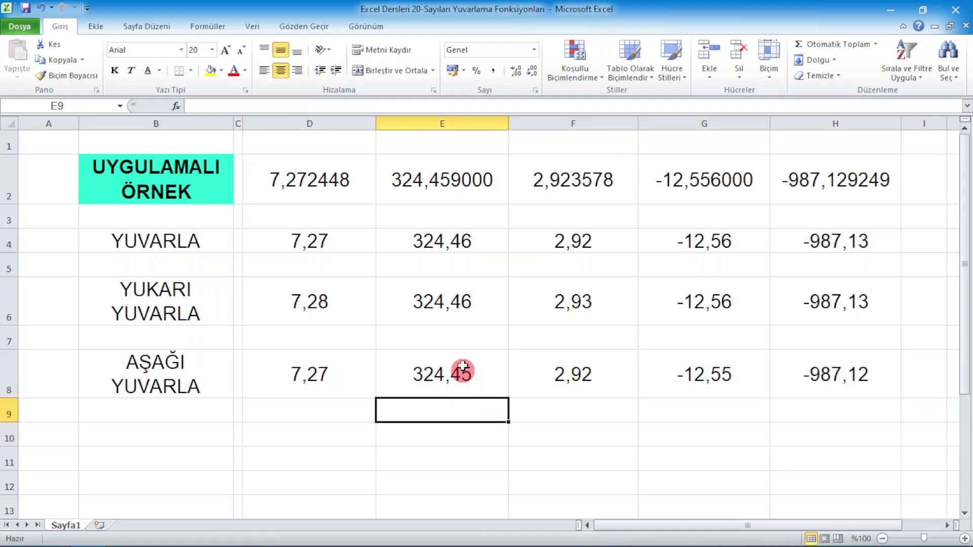
# Step: Compare the YUKARIYUVARLA formulas in row 6 with the AŞAĞIYUVARLA formulas in row 8
pyautogui.click(459, 300)
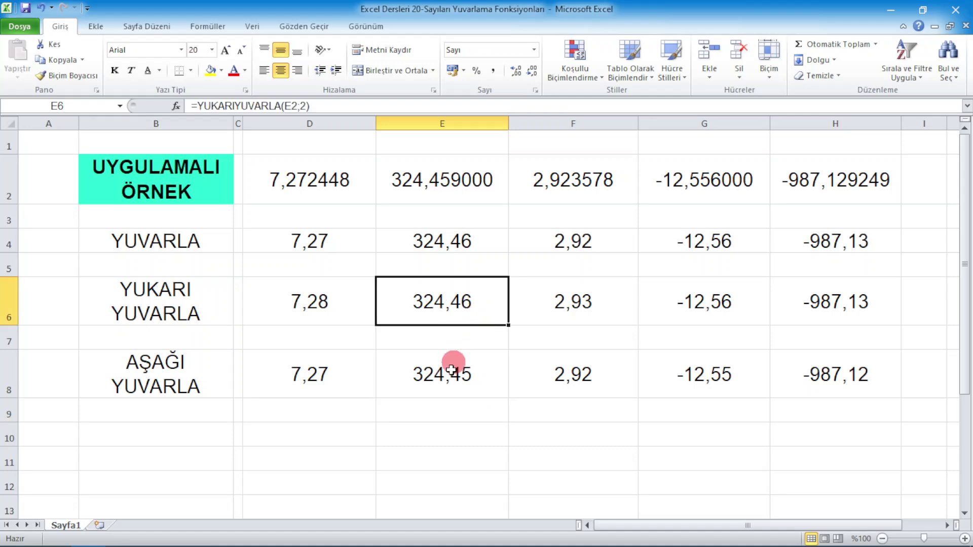
pyautogui.click(452, 369)
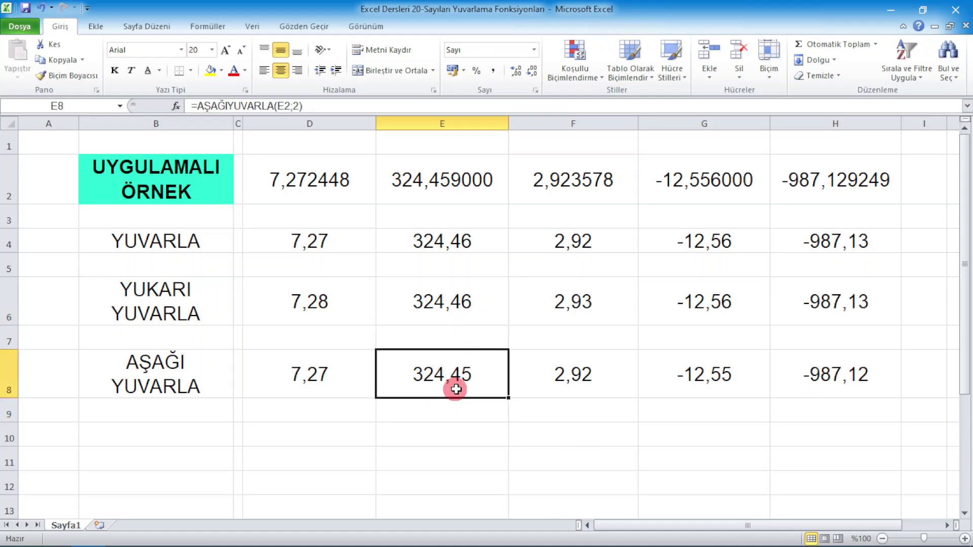
pyautogui.click(441, 298)
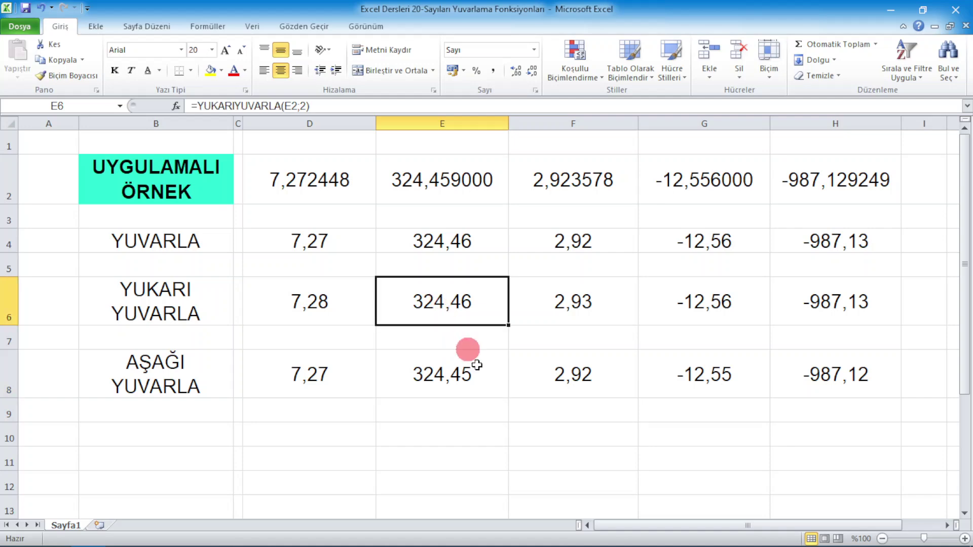
pyautogui.click(450, 375)
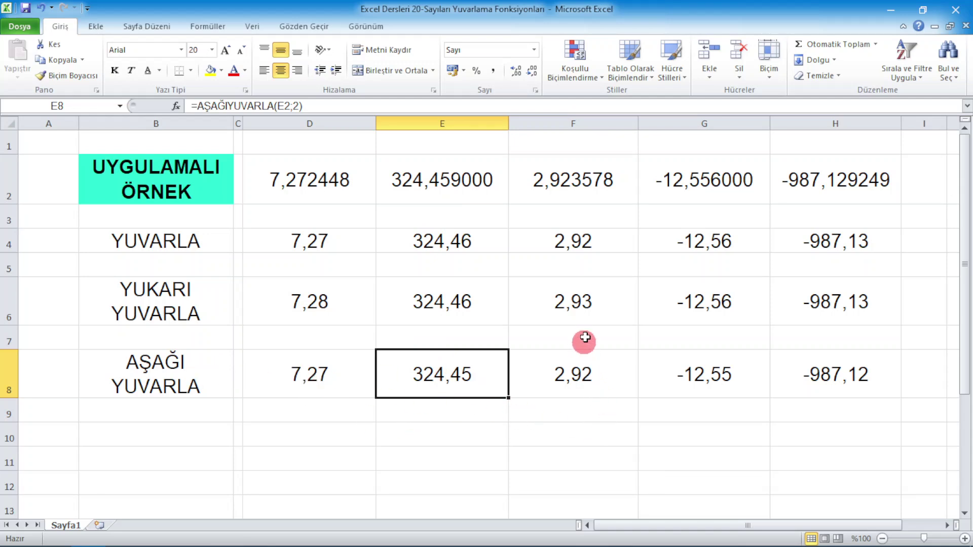
pyautogui.click(575, 376)
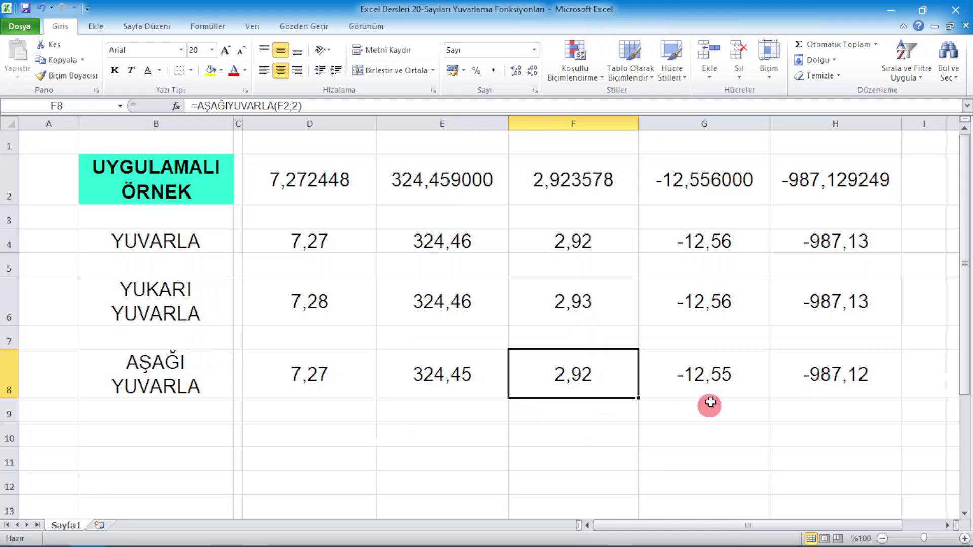
pyautogui.click(713, 376)
pyautogui.click(717, 311)
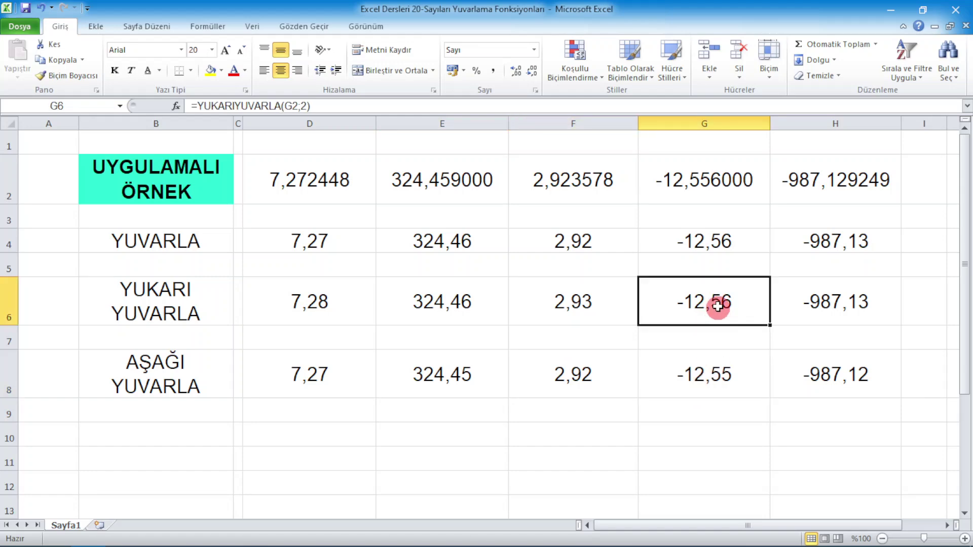
pyautogui.click(714, 375)
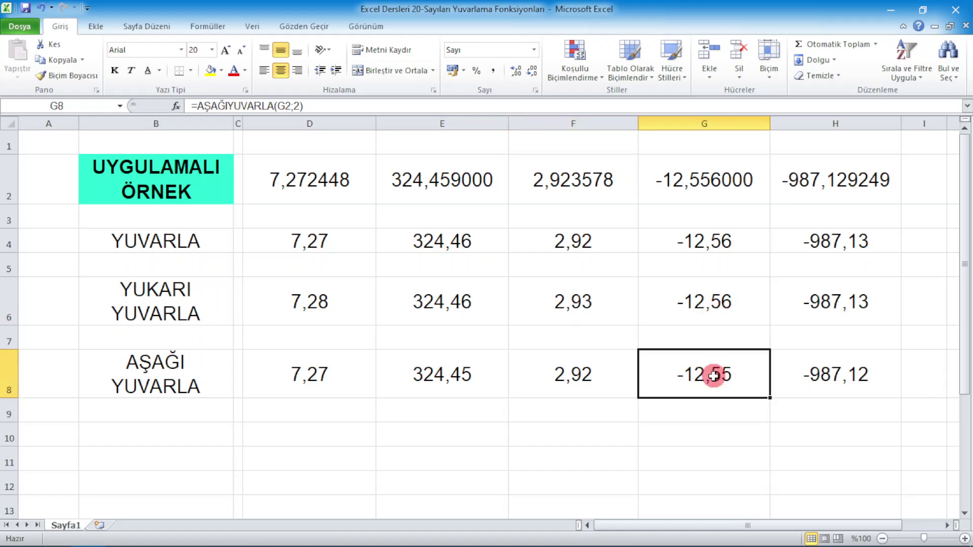
pyautogui.click(843, 377)
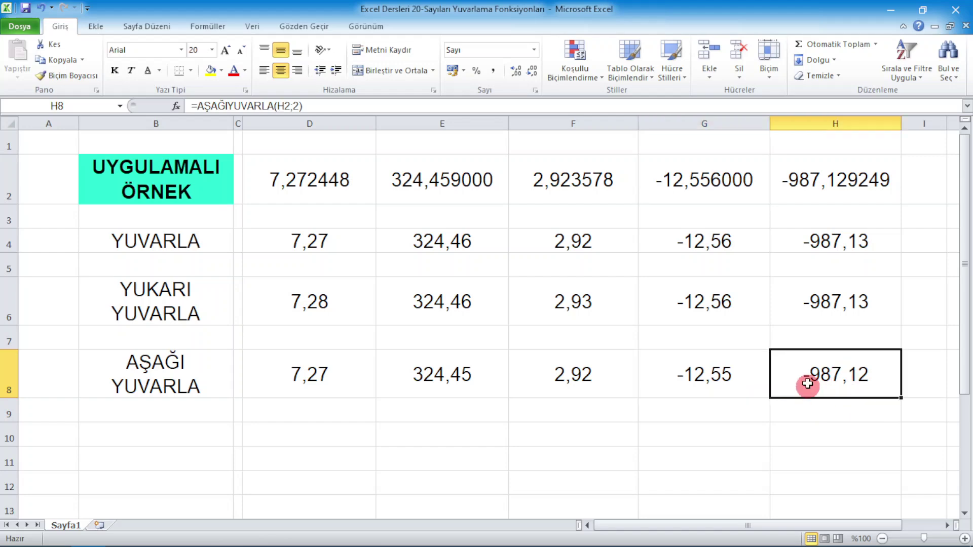
pyautogui.click(838, 304)
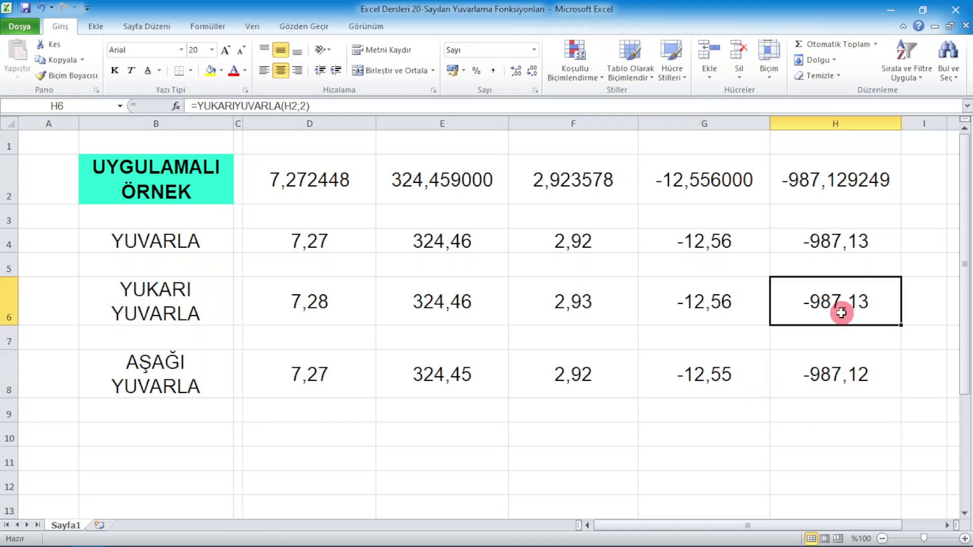
pyautogui.click(838, 375)
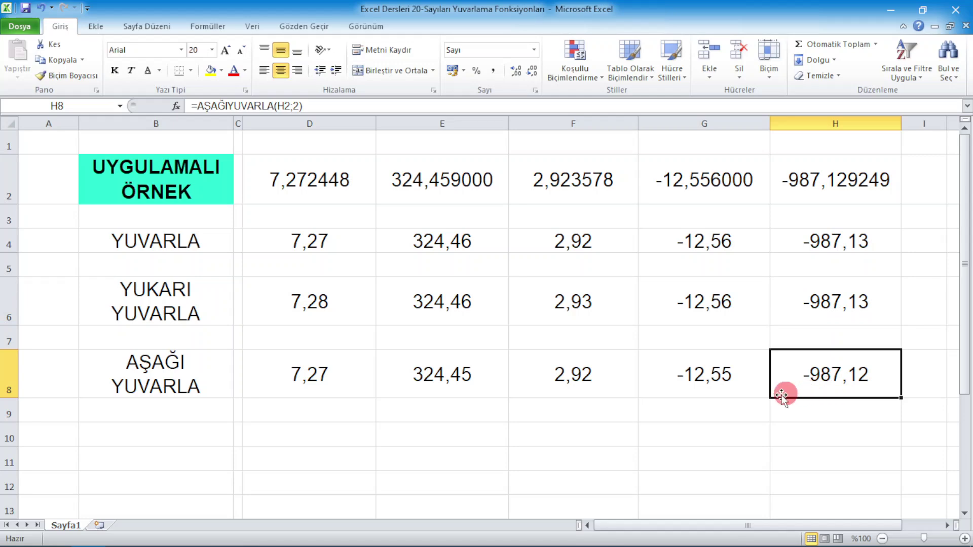
pyautogui.click(429, 436)
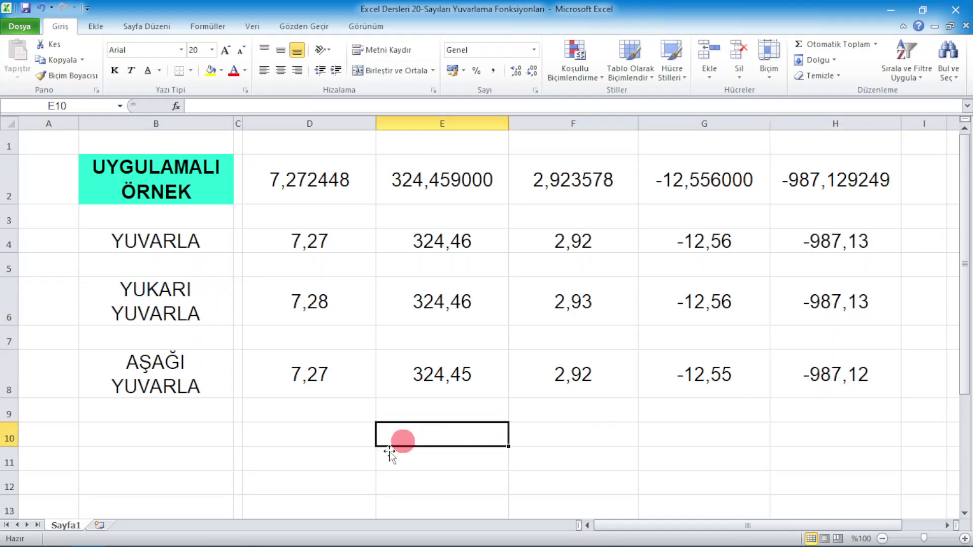
pyautogui.click(314, 454)
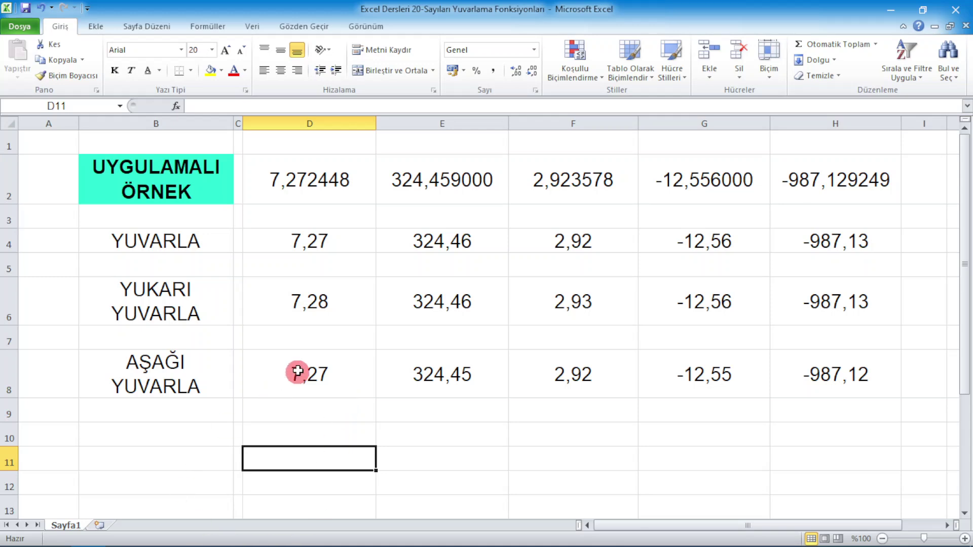
pyautogui.moveTo(289, 377); pyautogui.dragTo(857, 375)
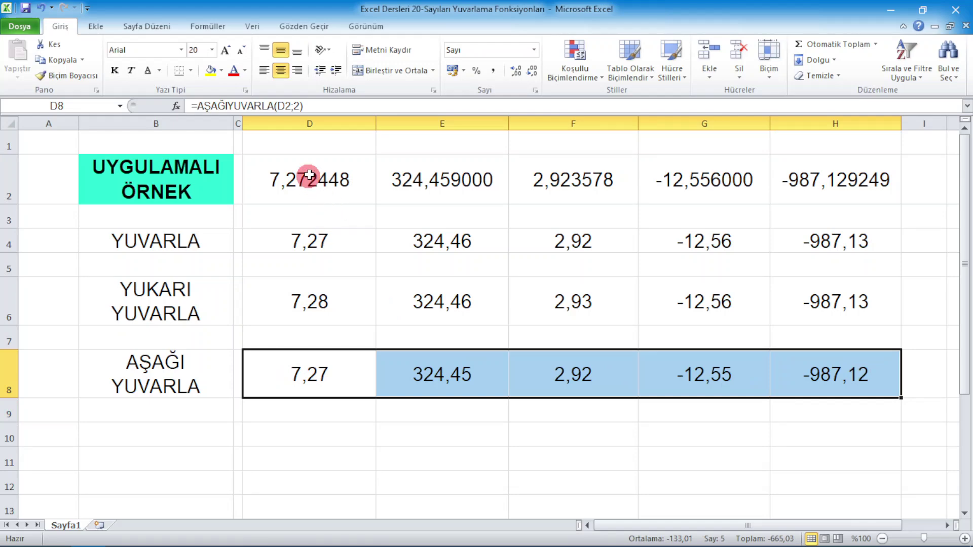
pyautogui.moveTo(296, 182); pyautogui.dragTo(860, 191)
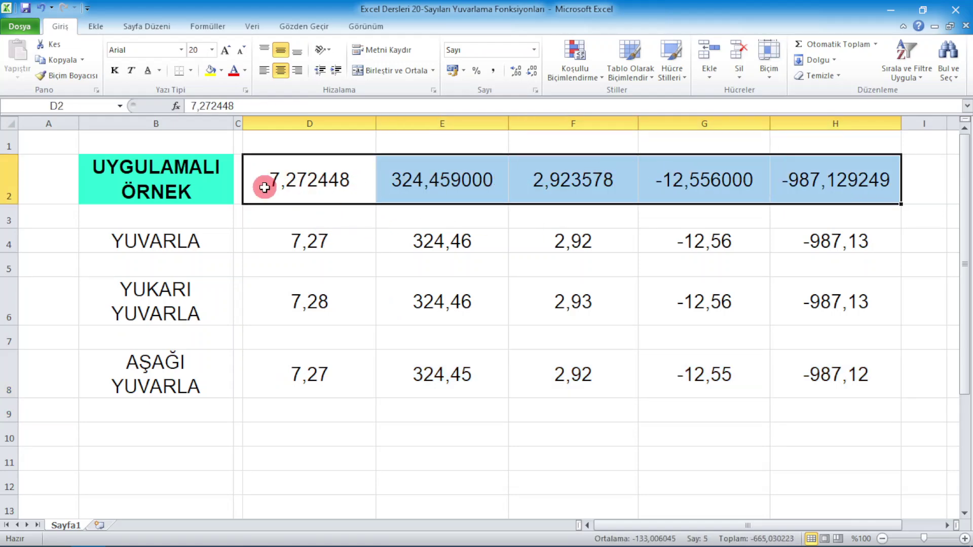
pyautogui.click(296, 232)
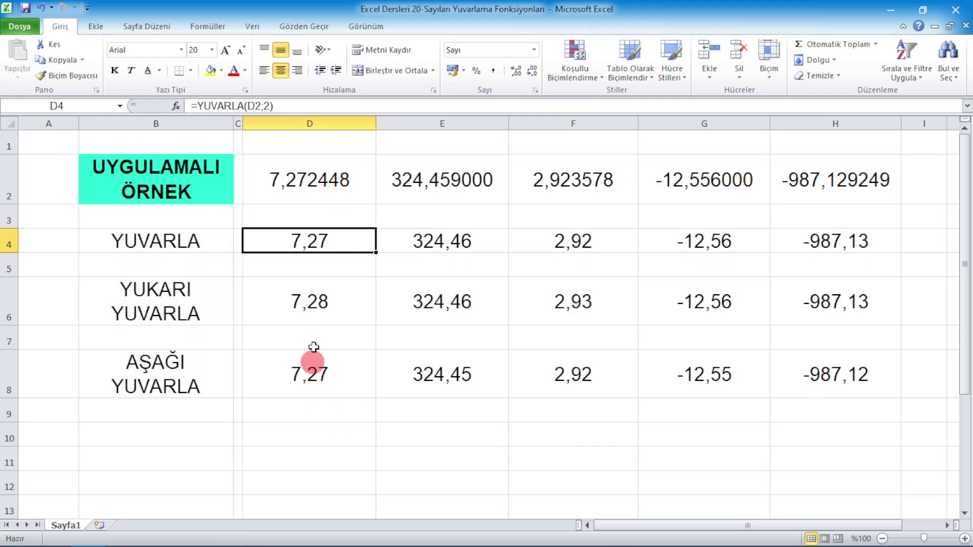
pyautogui.click(327, 376)
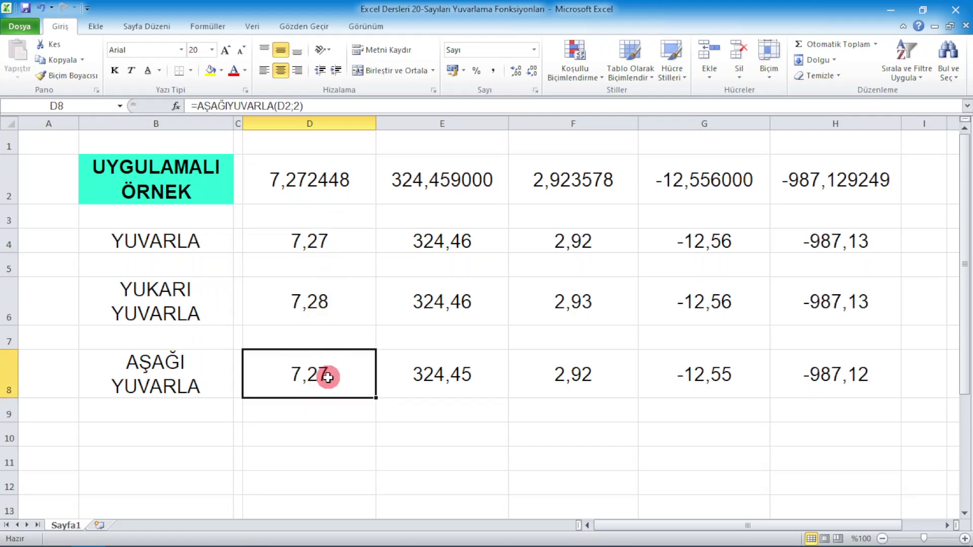
pyautogui.click(423, 377)
# Step: Copy D8:H8 and paste everything into D10 via Özel Yapıştır with Tümünü
pyautogui.moveTo(298, 374); pyautogui.dragTo(778, 361)
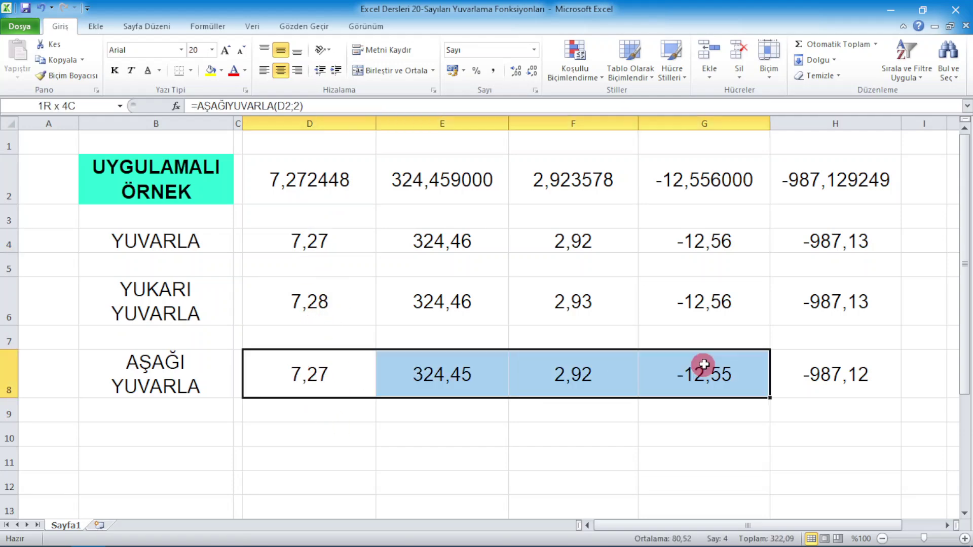
pyautogui.hotkey('ctrl', 'c')
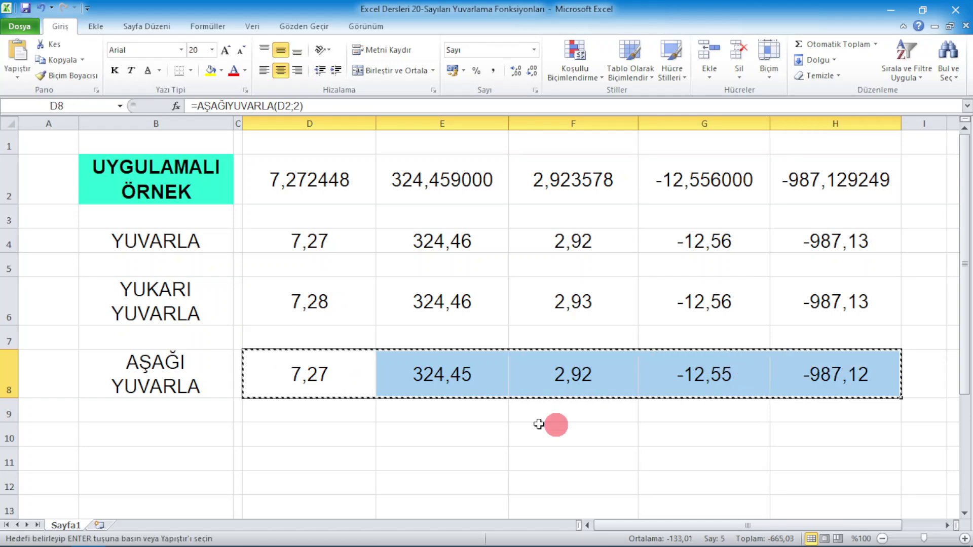
pyautogui.click(330, 434)
pyautogui.rightClick(330, 433)
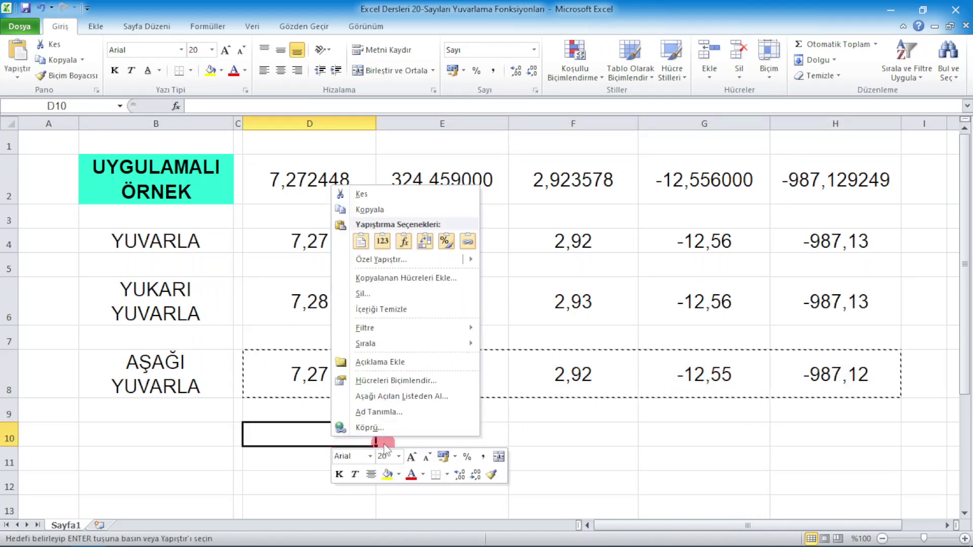
pyautogui.moveTo(381, 260)
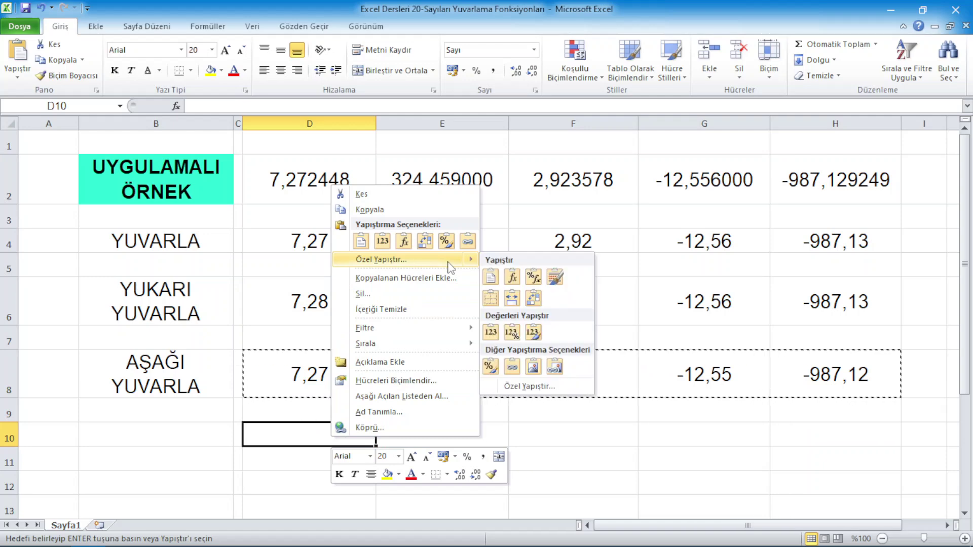
pyautogui.click(556, 366)
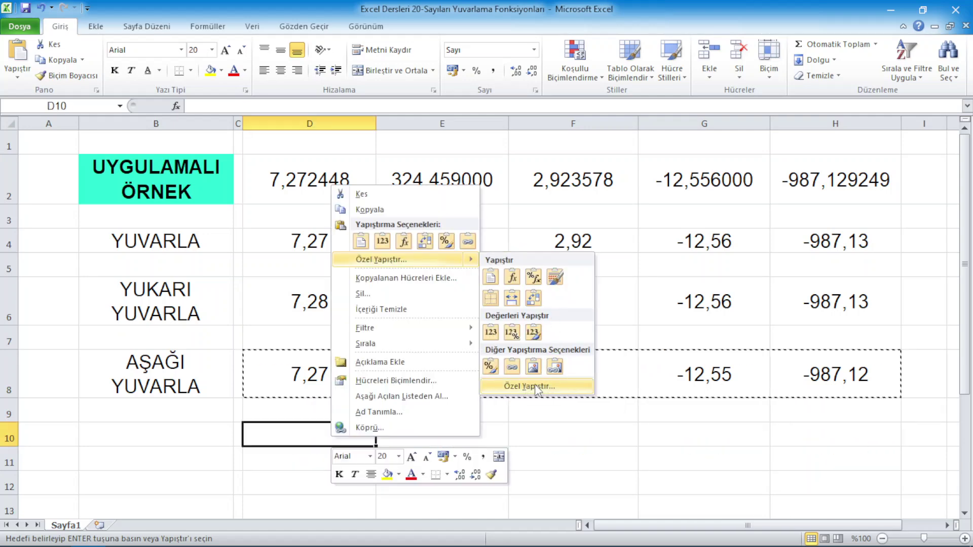
pyautogui.click(534, 384)
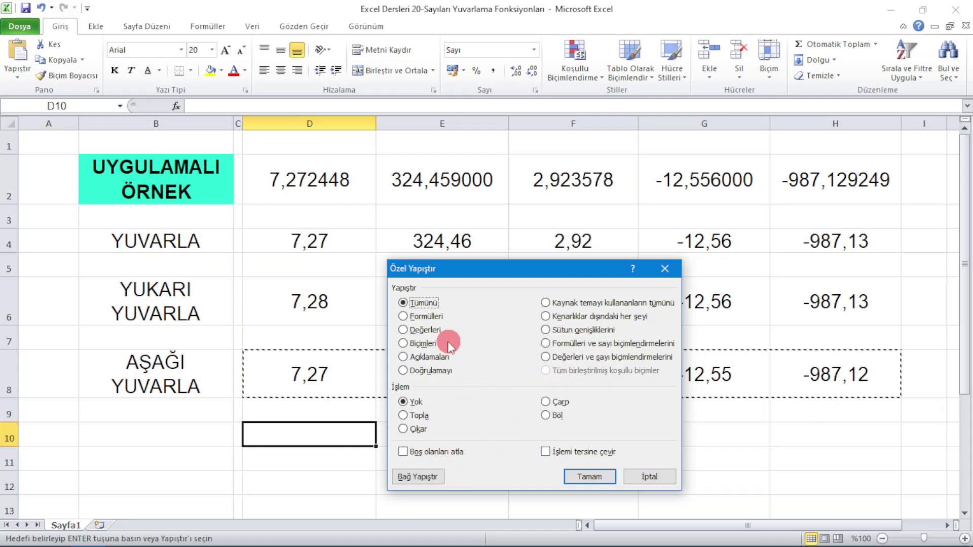
pyautogui.click(593, 478)
# Step: Copy D10:H10 and paste it back onto itself as Değerler
pyautogui.press('Escape')
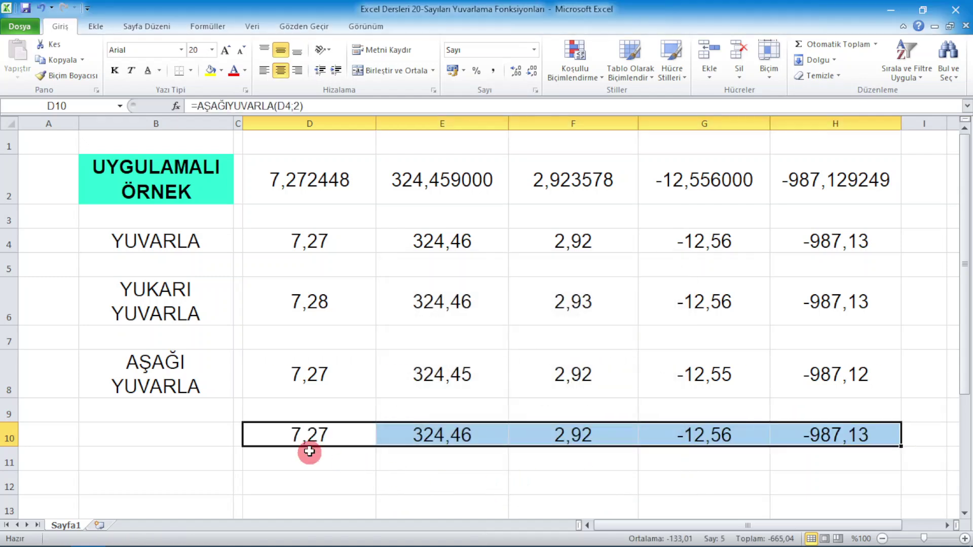
pyautogui.click(292, 435)
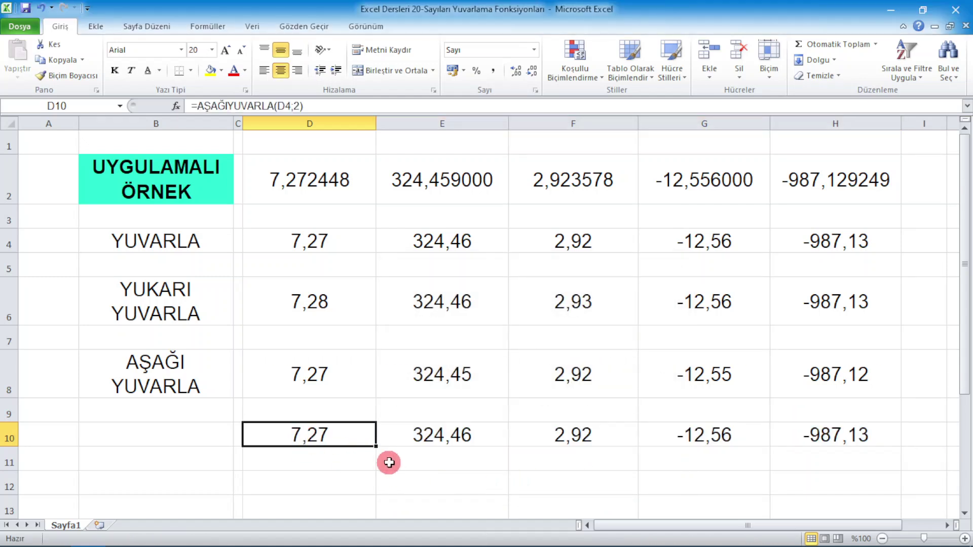
pyautogui.hotkey('shift', 'Right')
pyautogui.hotkey('shift', 'Right')
pyautogui.hotkey('shift', 'Right')
pyautogui.hotkey('shift', 'Right')
pyautogui.hotkey('ctrl', 'c')
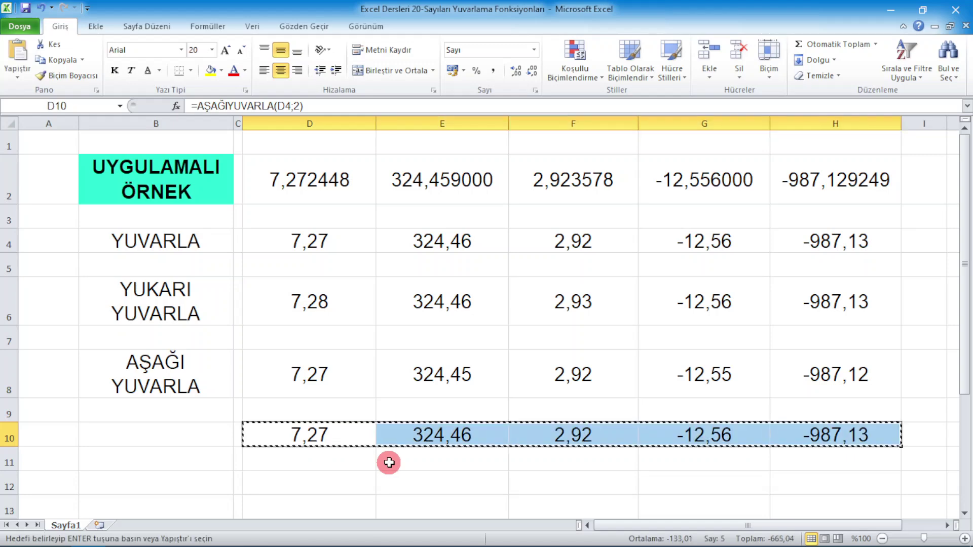
pyautogui.rightClick(354, 436)
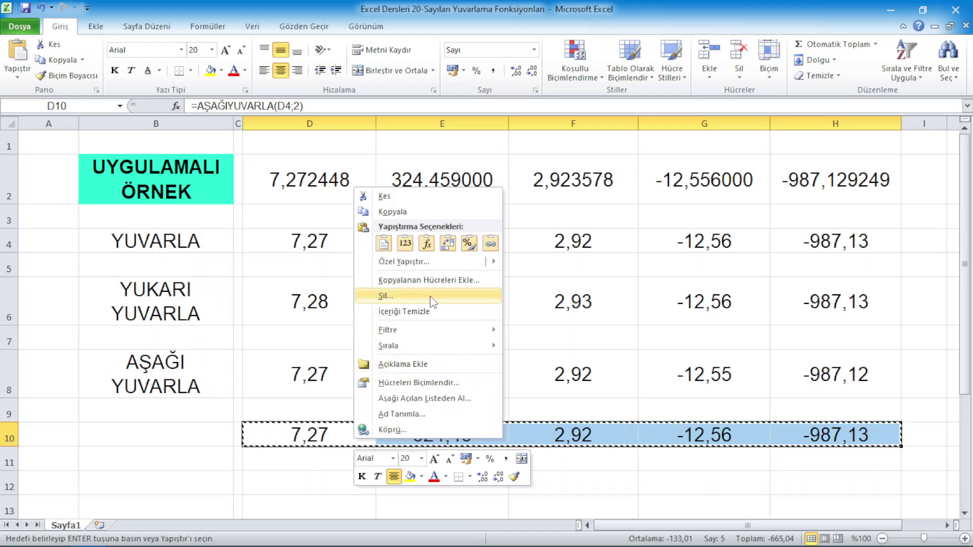
pyautogui.click(384, 244)
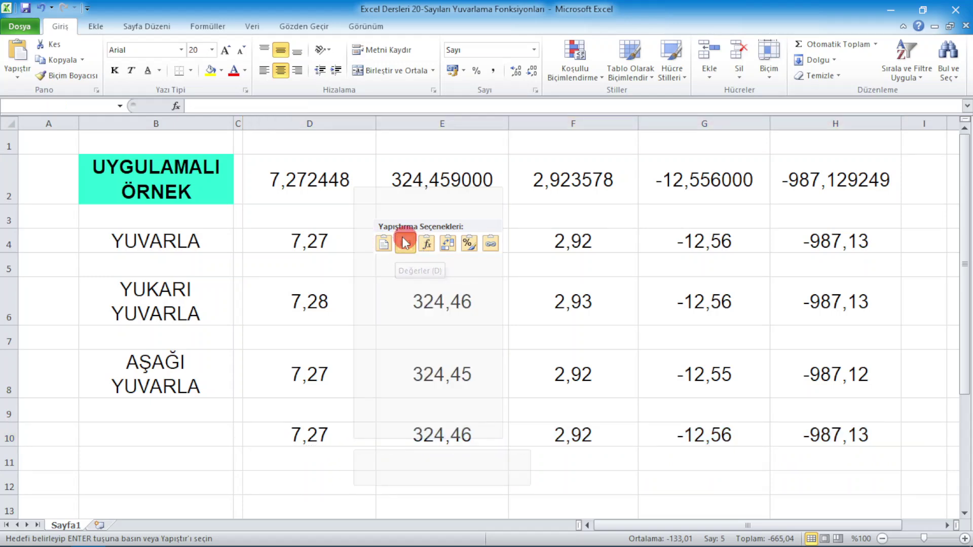
pyautogui.click(405, 244)
# Step: Check that D10, E10 and F10 hold plain values, then select D10:H10
pyautogui.click(309, 432)
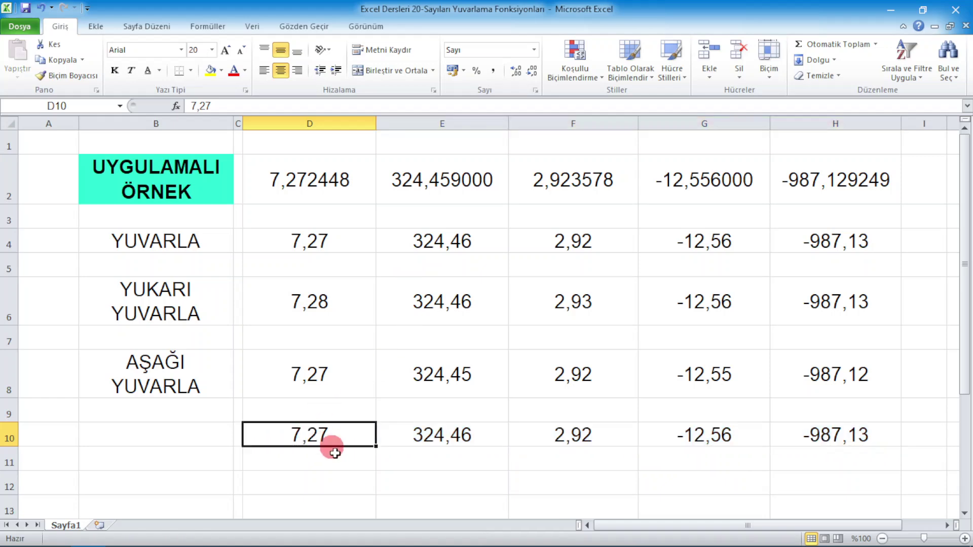
pyautogui.click(446, 435)
pyautogui.click(365, 444)
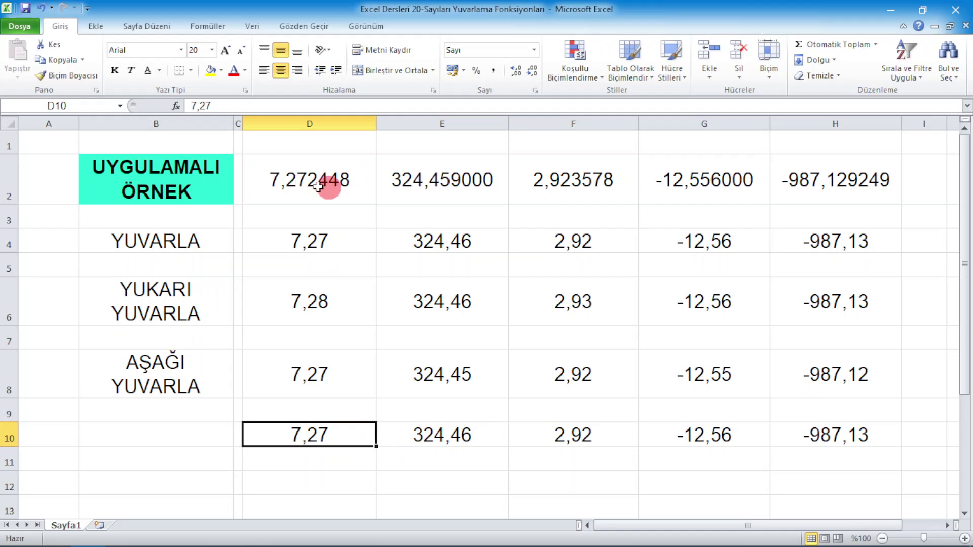
pyautogui.click(439, 436)
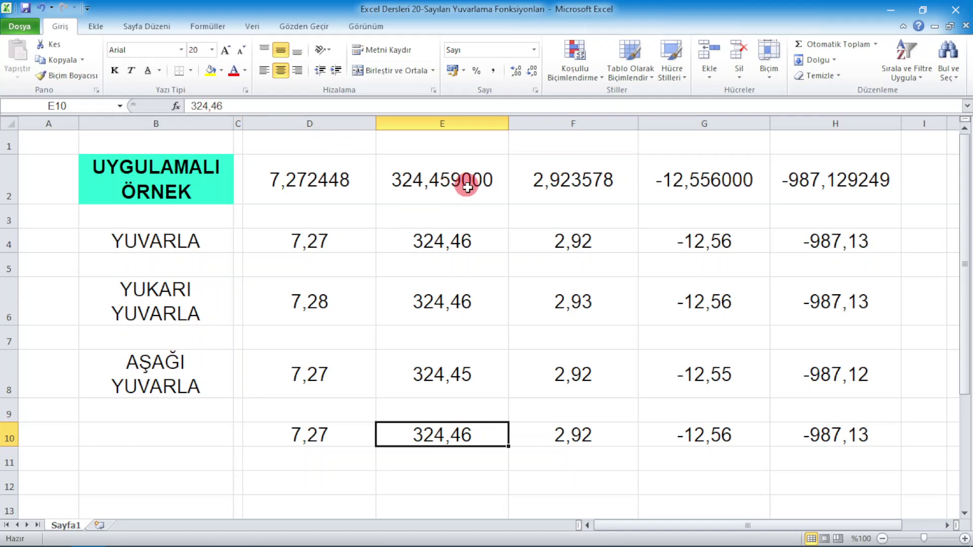
pyautogui.click(573, 440)
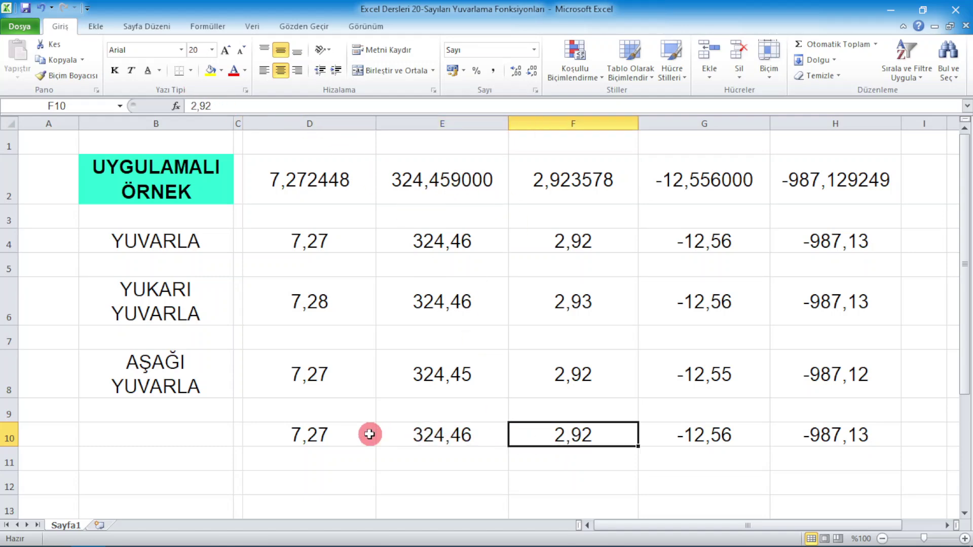
pyautogui.click(322, 439)
pyautogui.moveTo(323, 440); pyautogui.dragTo(823, 431)
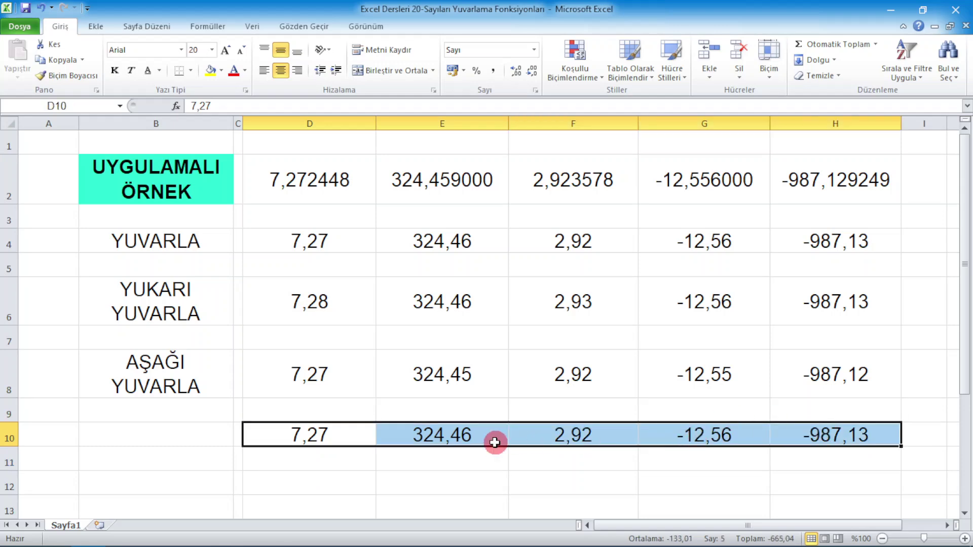
# Step: Format D10:H10 to show 9 decimal places
pyautogui.rightClick(494, 438)
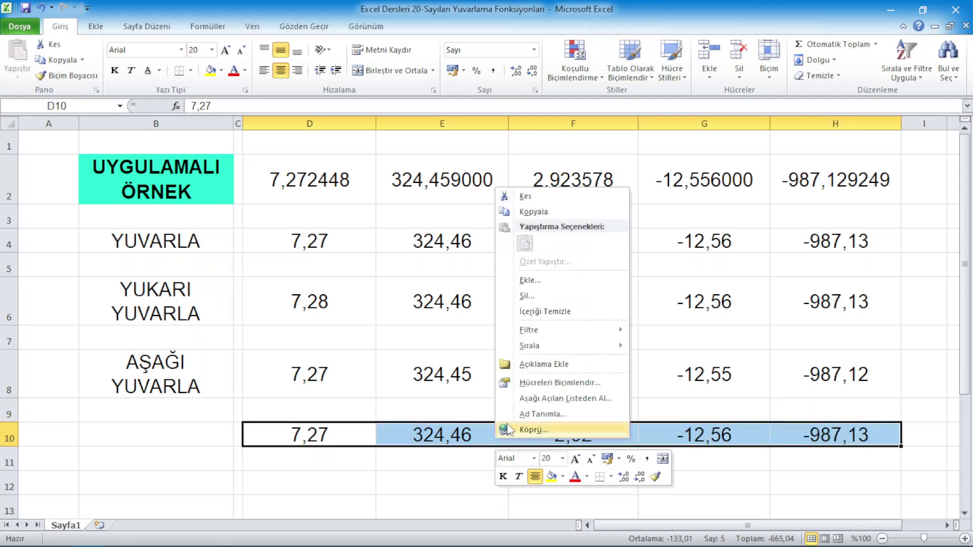
pyautogui.click(530, 382)
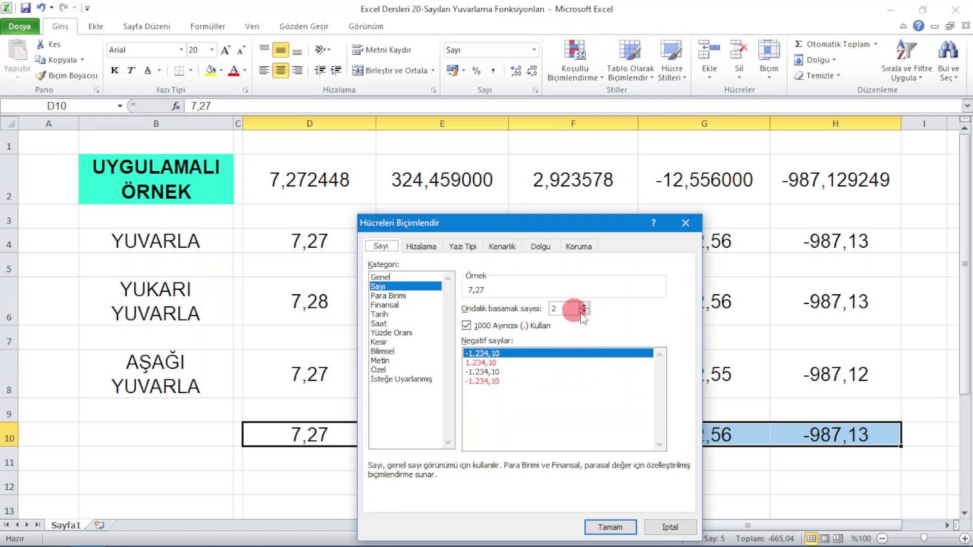
pyautogui.click(583, 305)
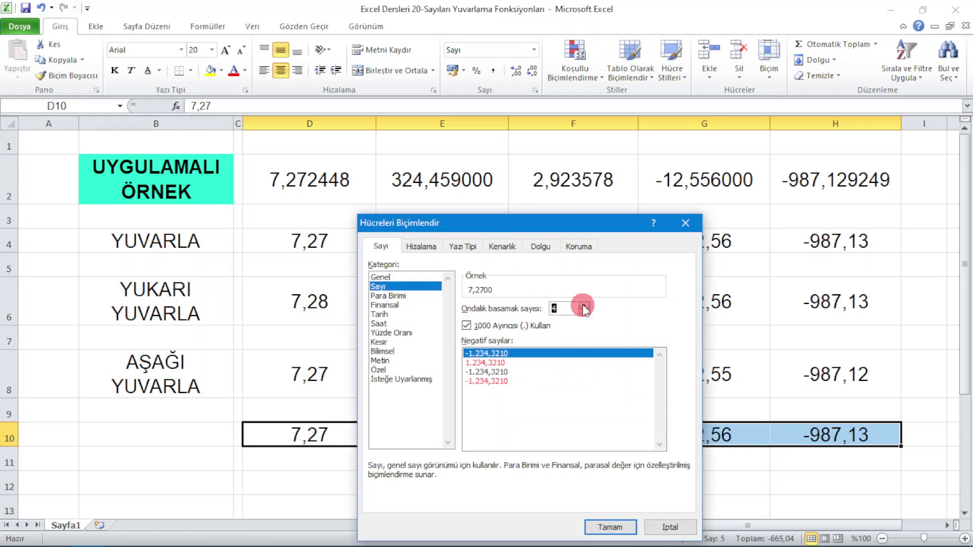
pyautogui.click(570, 349)
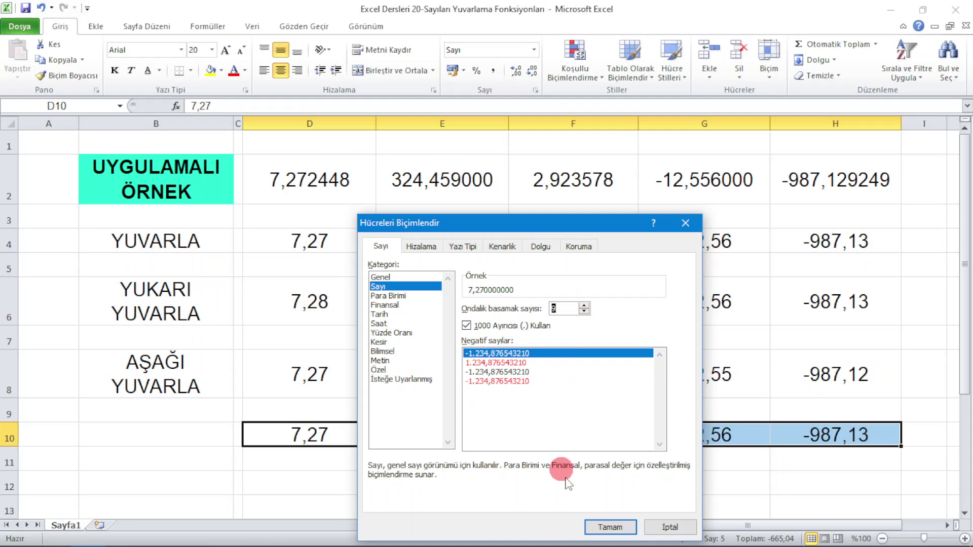
pyautogui.click(592, 527)
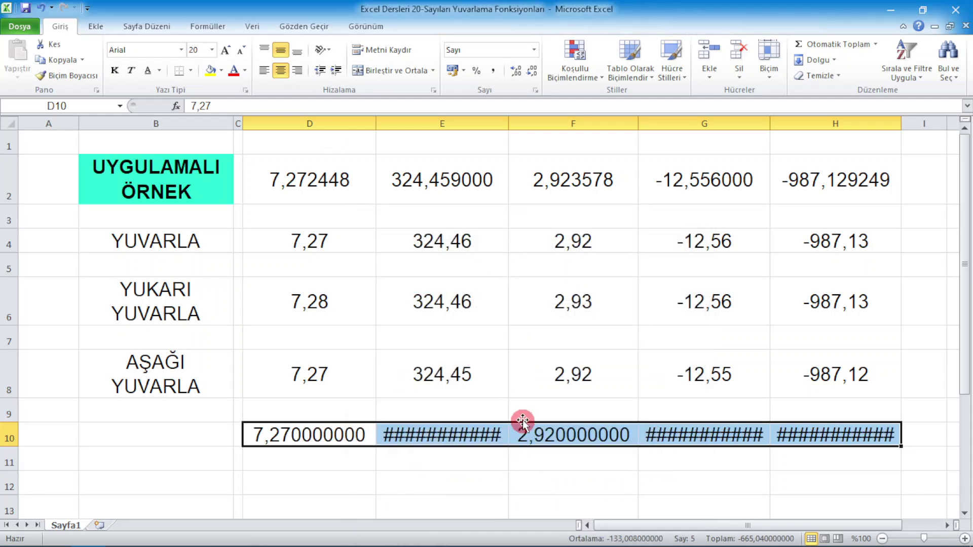
# Step: Widen columns E through H so values like -987,130000000 fit
pyautogui.moveTo(509, 124); pyautogui.dragTo(525, 124)
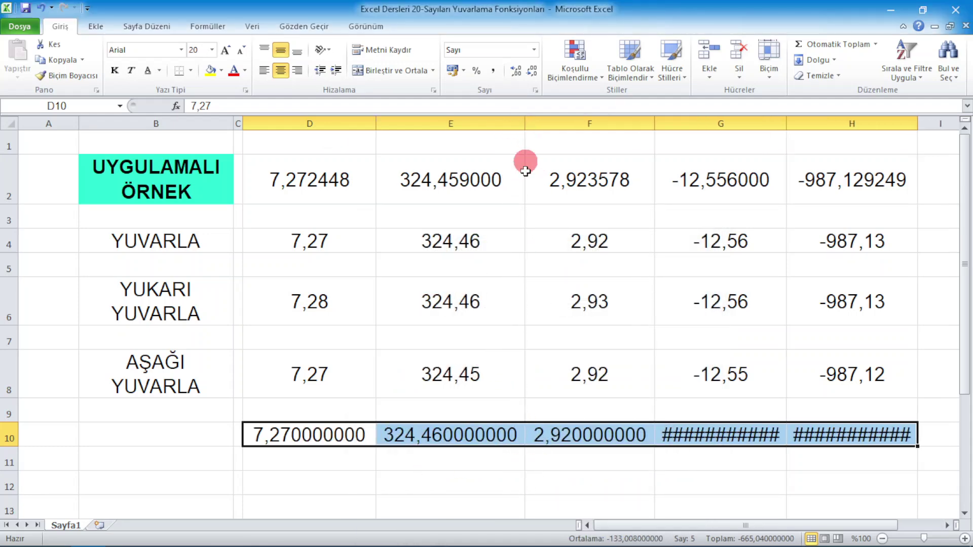
pyautogui.moveTo(654, 124); pyautogui.dragTo(658, 124)
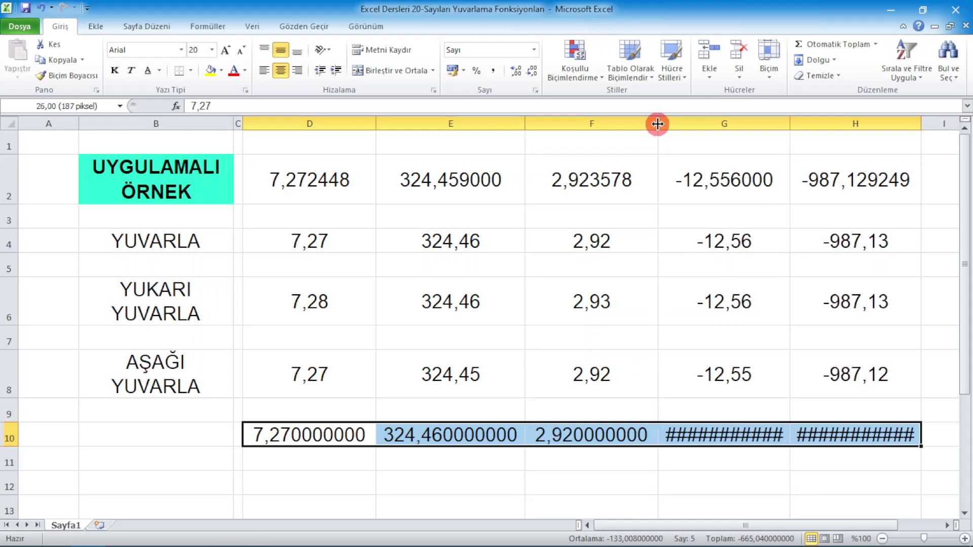
pyautogui.moveTo(789, 123); pyautogui.dragTo(806, 129)
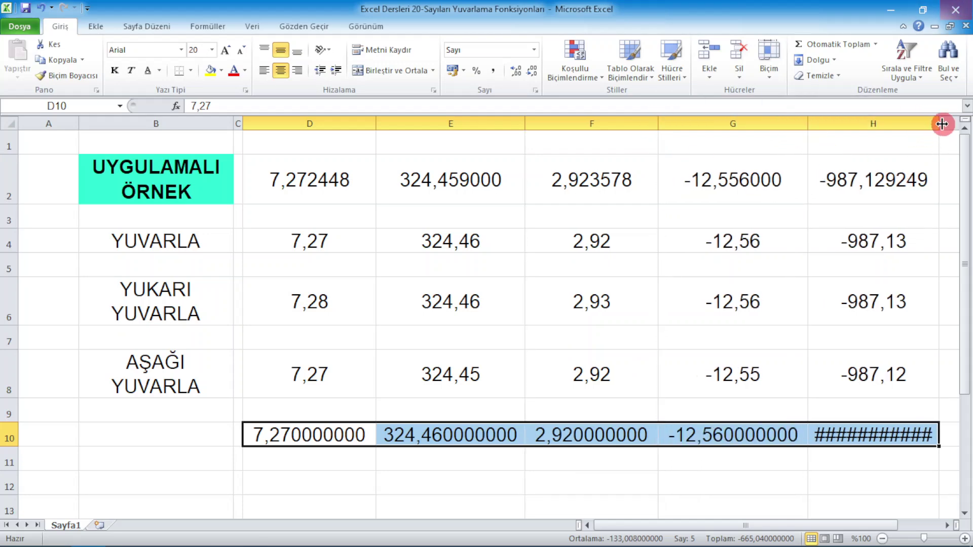
pyautogui.moveTo(942, 124); pyautogui.dragTo(951, 116)
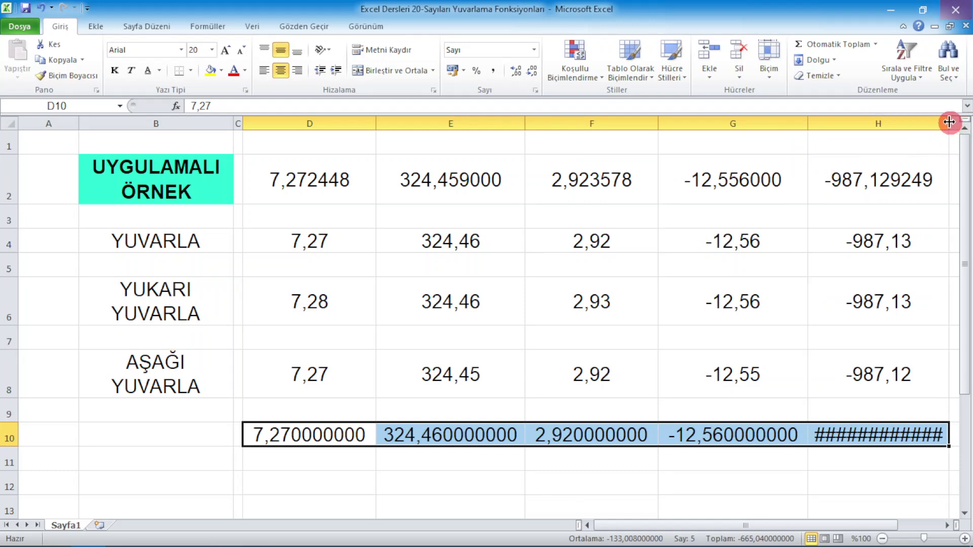
pyautogui.moveTo(949, 121); pyautogui.dragTo(957, 122)
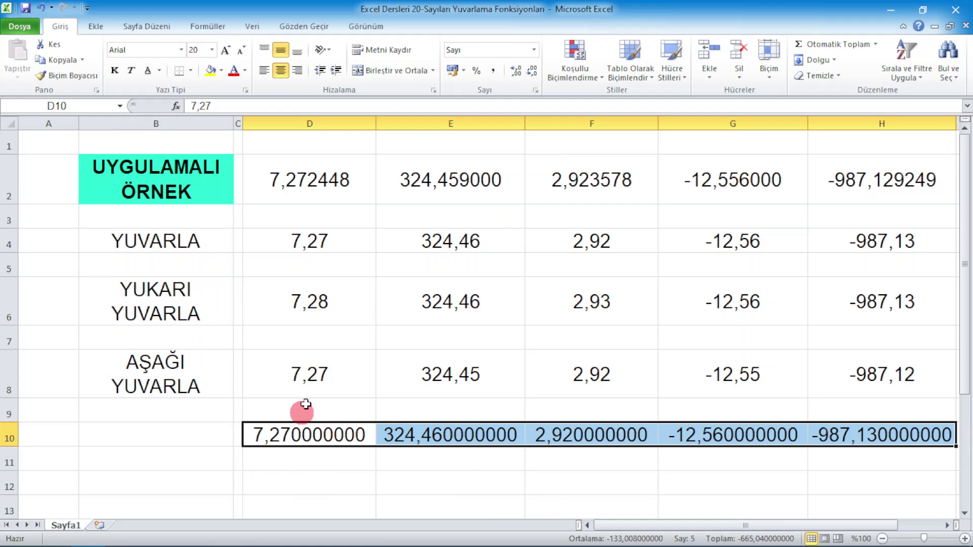
pyautogui.click(319, 383)
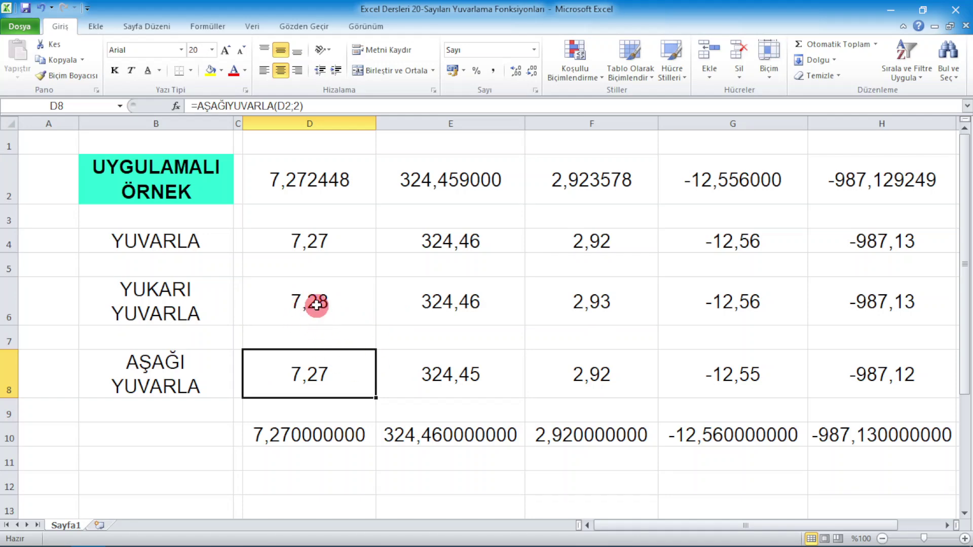
pyautogui.click(286, 494)
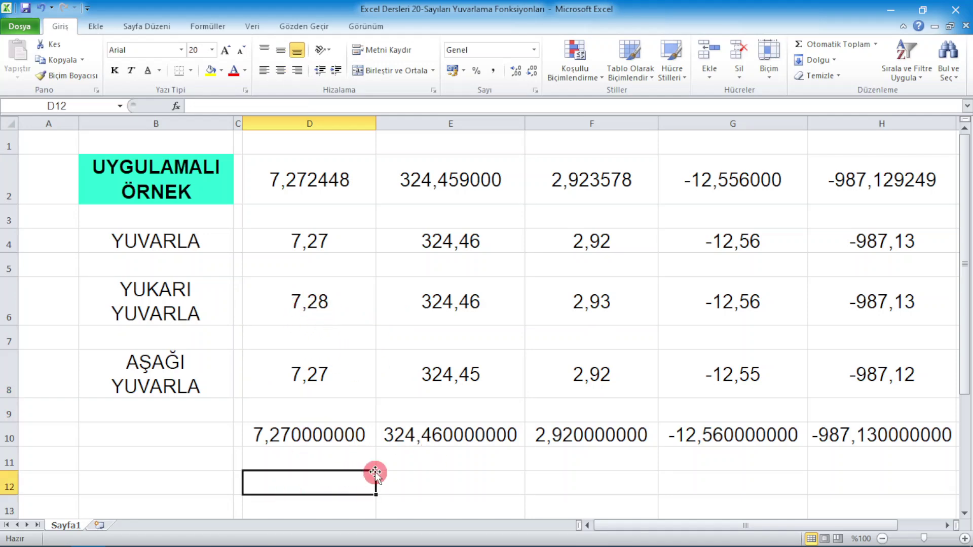